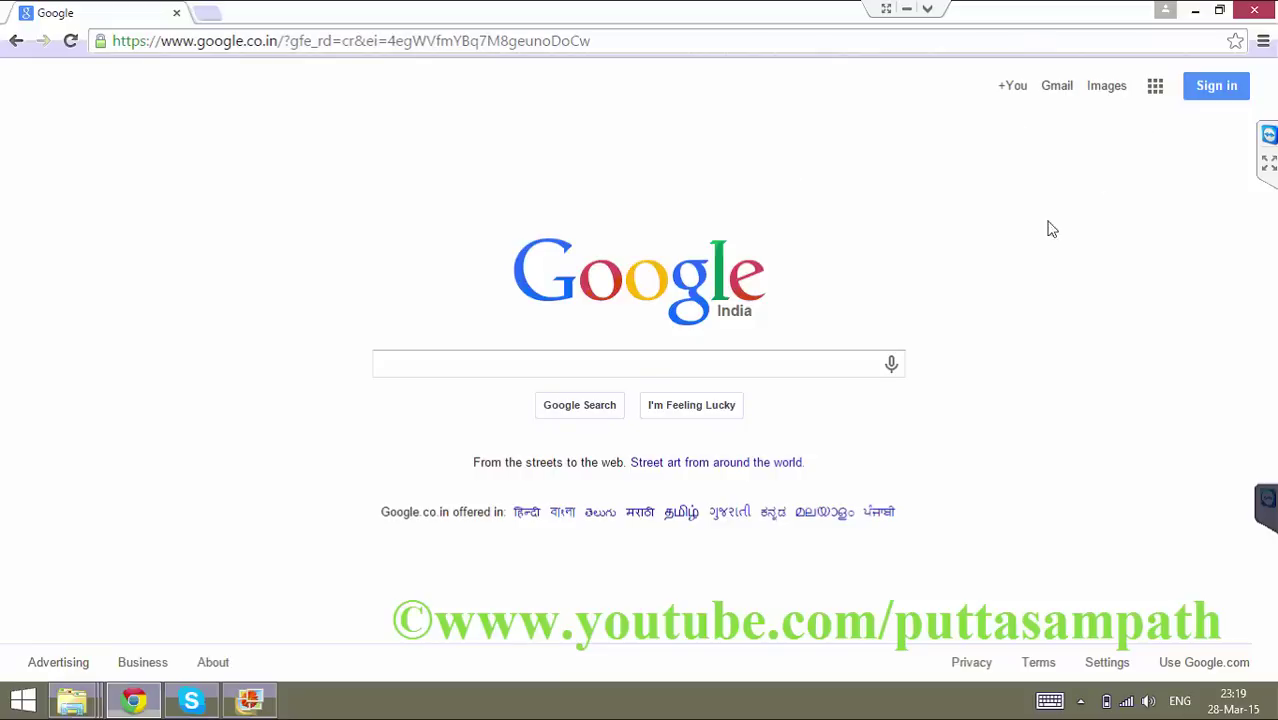
- Switch from Chrome's Google homepage to the Windows Start screen
key(super)
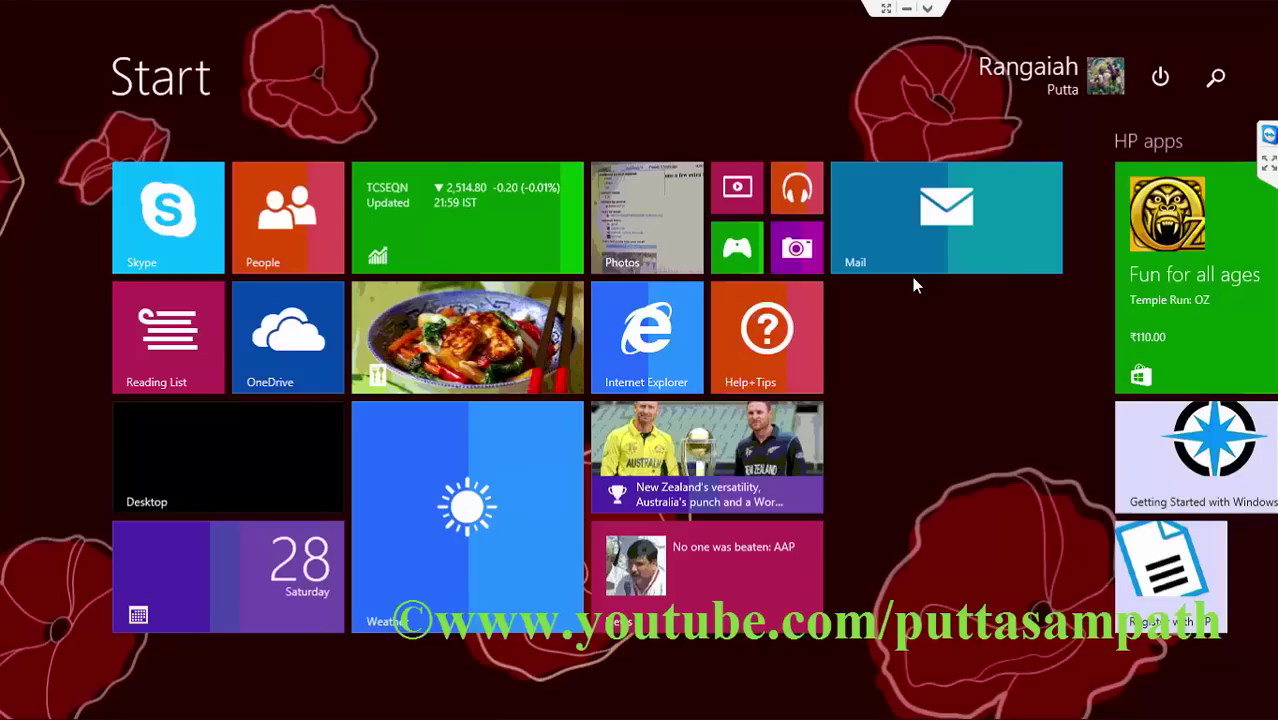
- Search the Start screen for 'control' and open Control Panel's installed programs list
text(control)
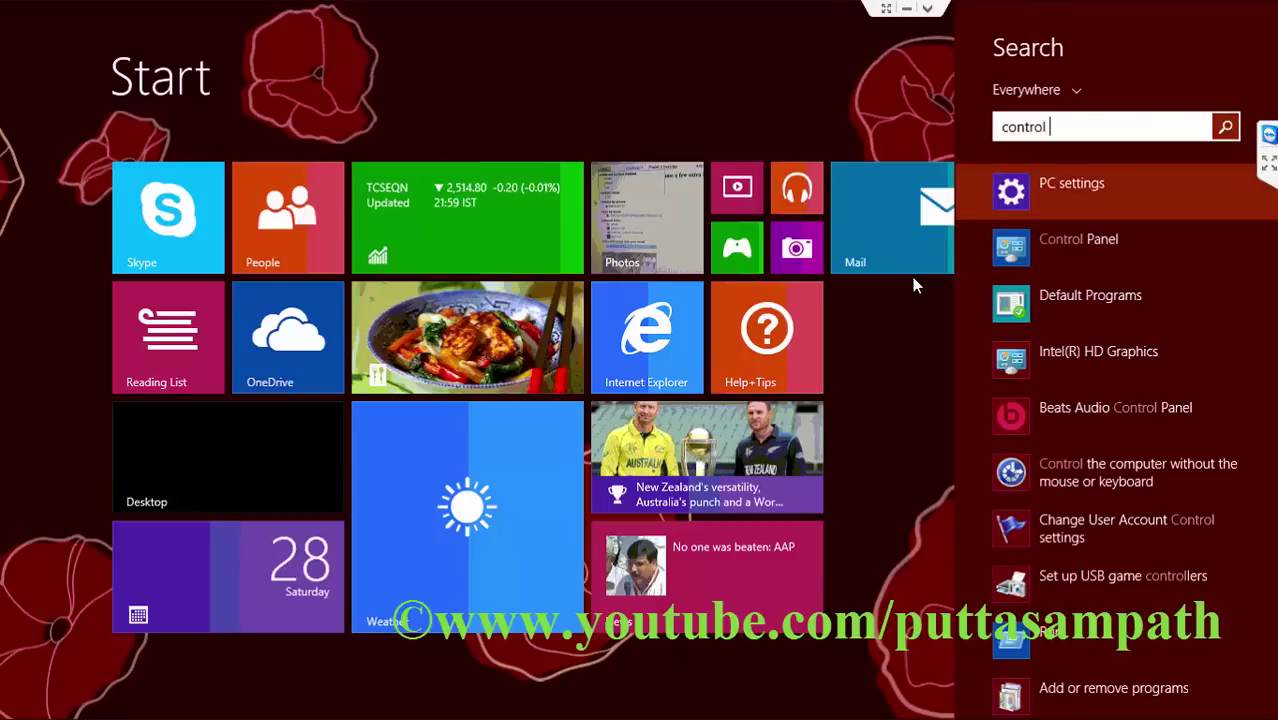
click(1058, 273)
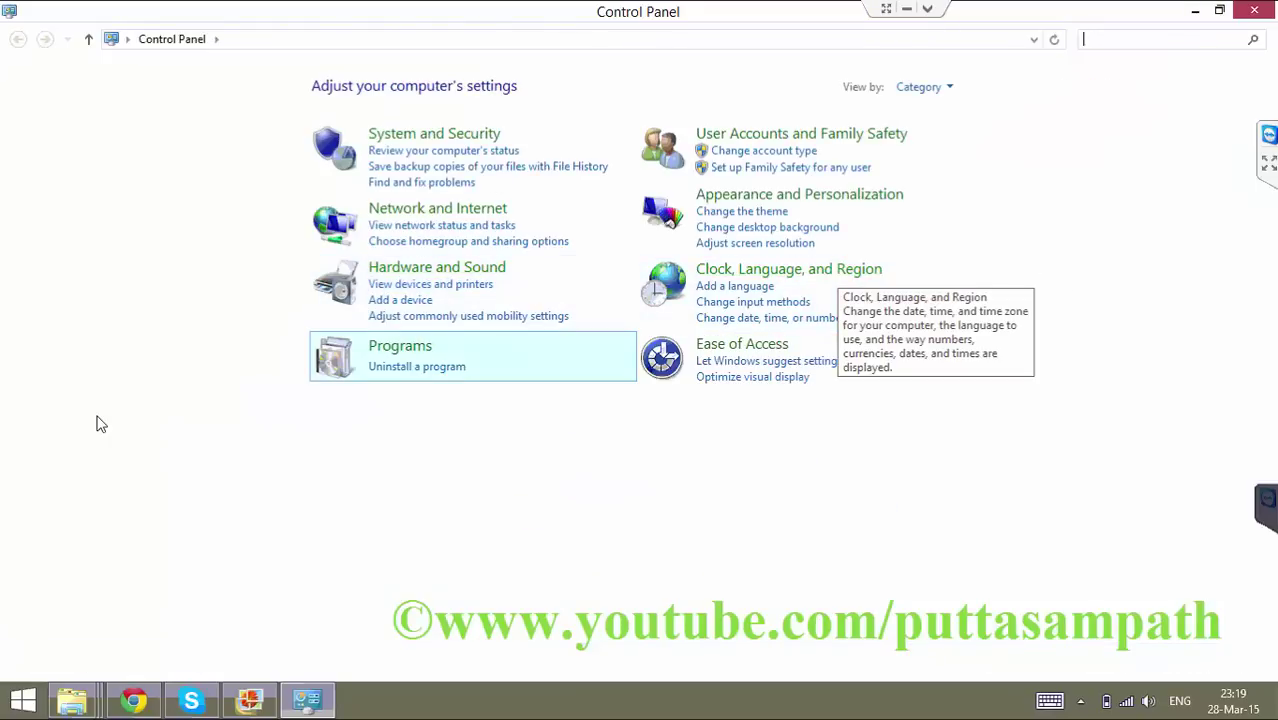
click(403, 367)
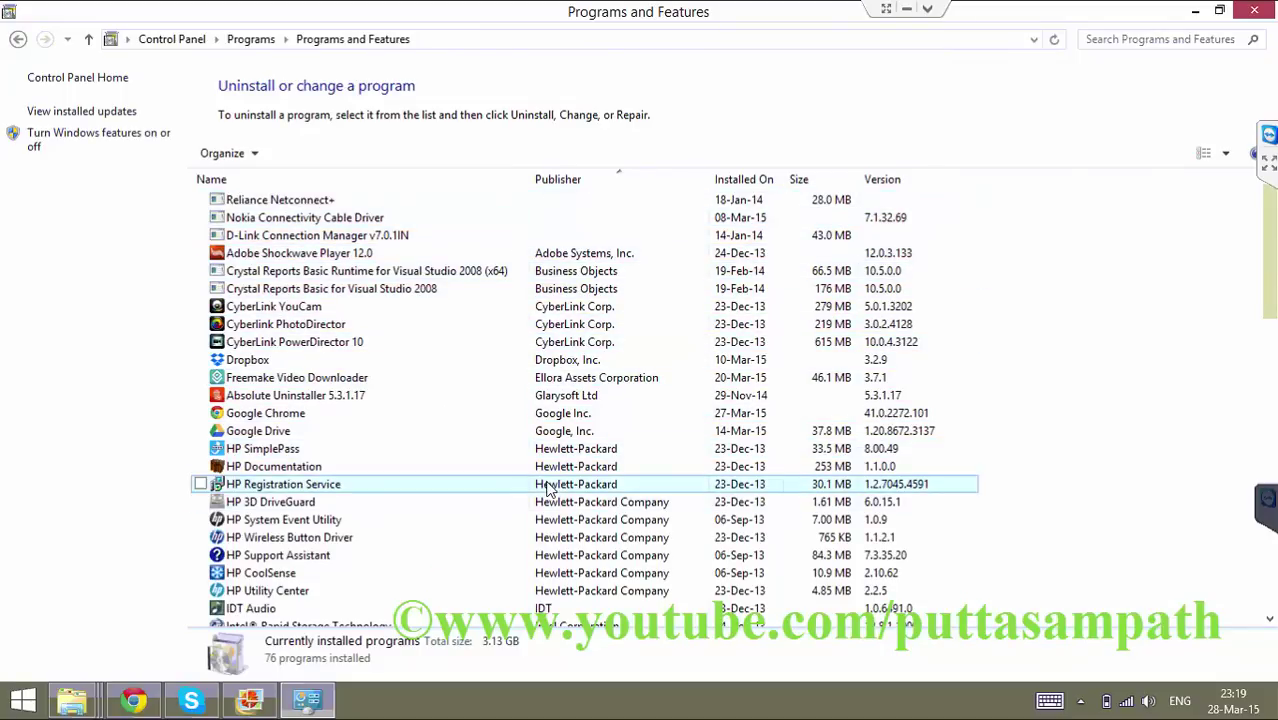
- Scroll through the Programs and Features list, then close Control Panel
scroll(548, 487, down, 17)
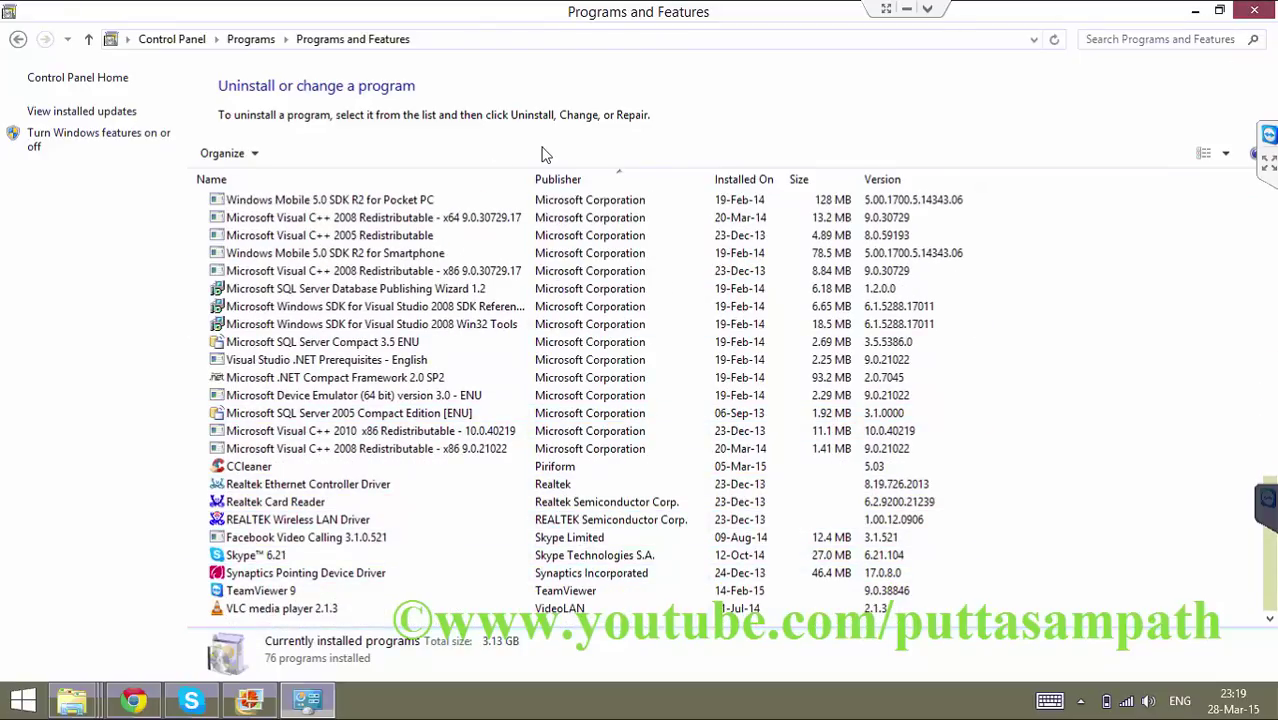
key(alt+F4)
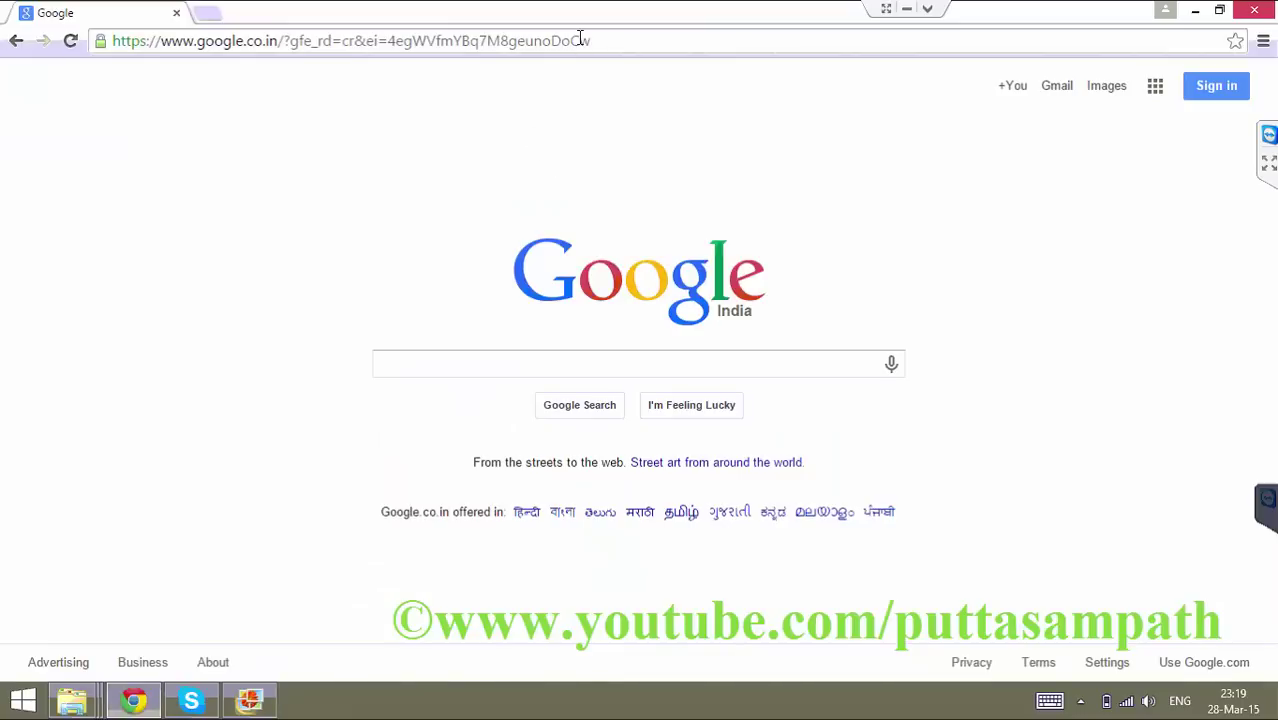
- Go to Google and search for 'radio sai'
click(580, 38)
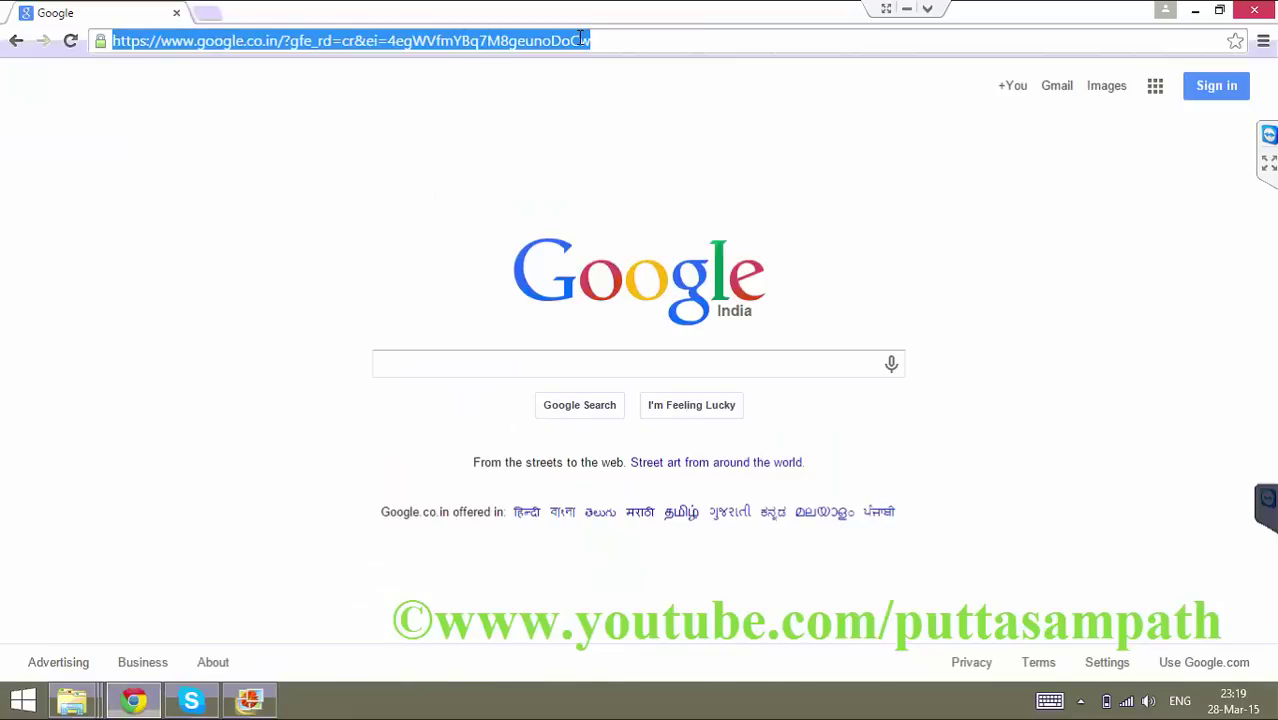
text(g)
click(492, 365)
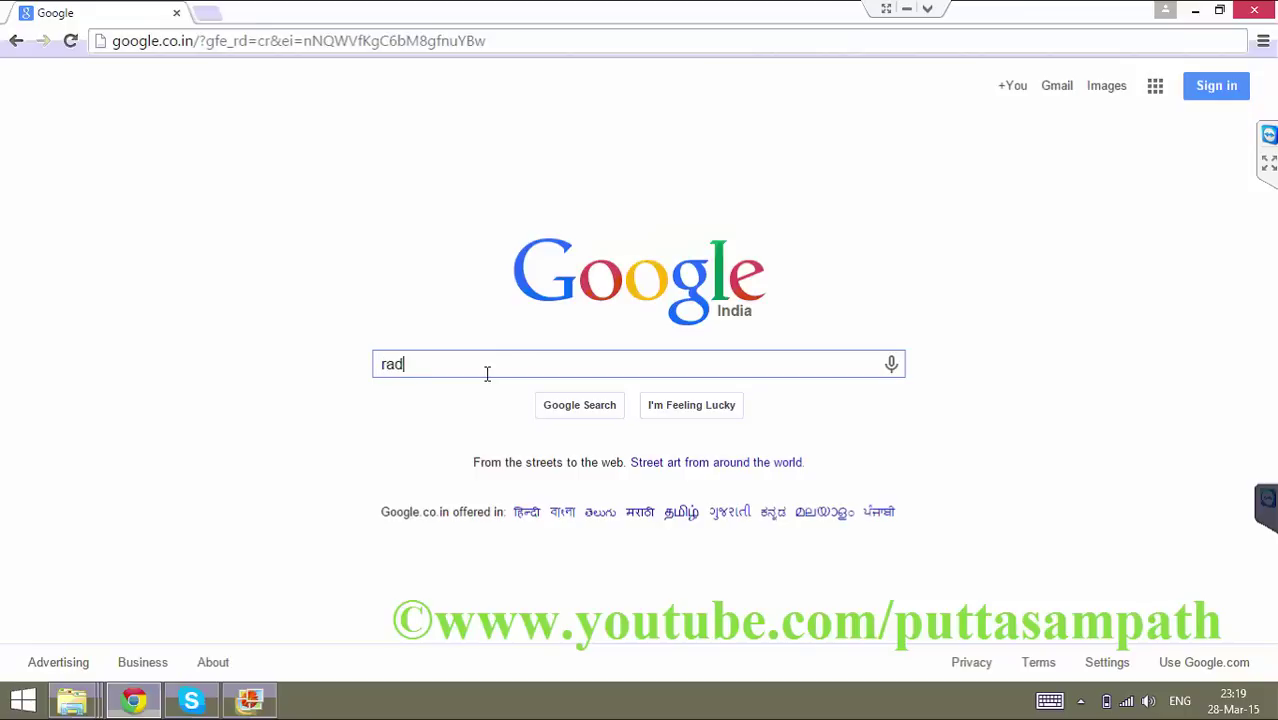
text(radio sai)
key(Return)
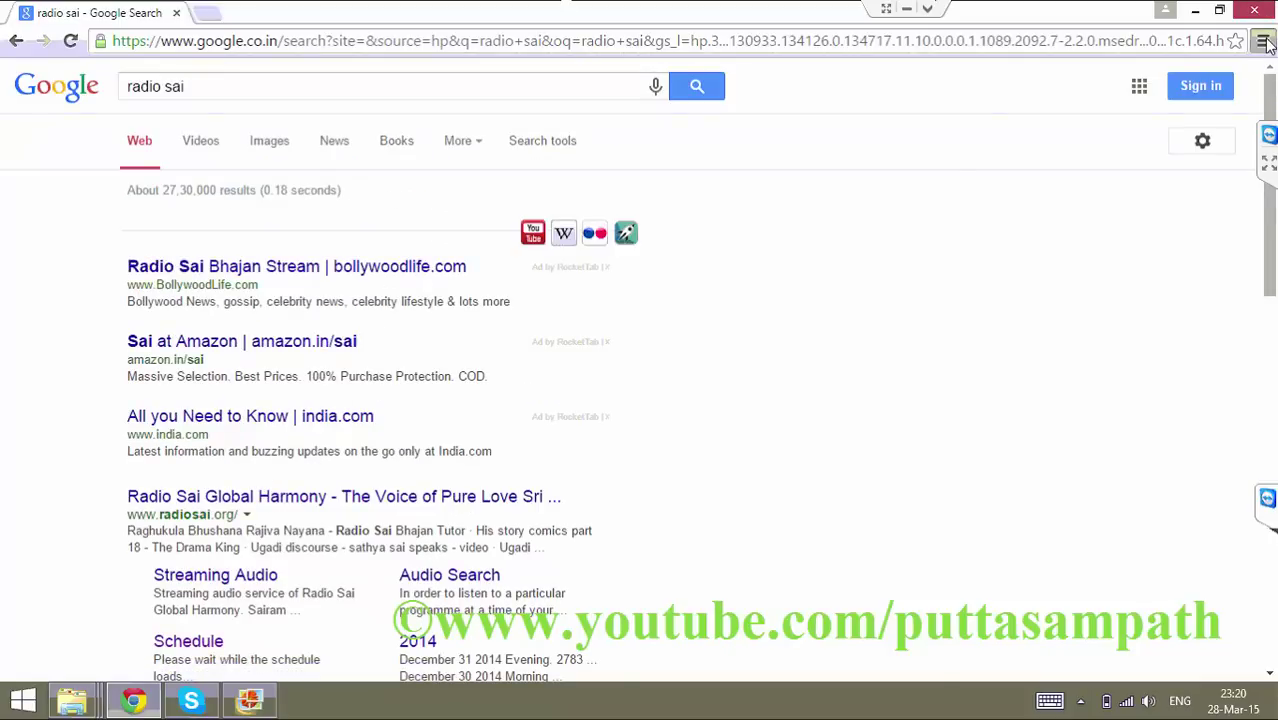
- Open Chrome Settings, review the installed Extensions, then go back to the main Settings page
click(1264, 42)
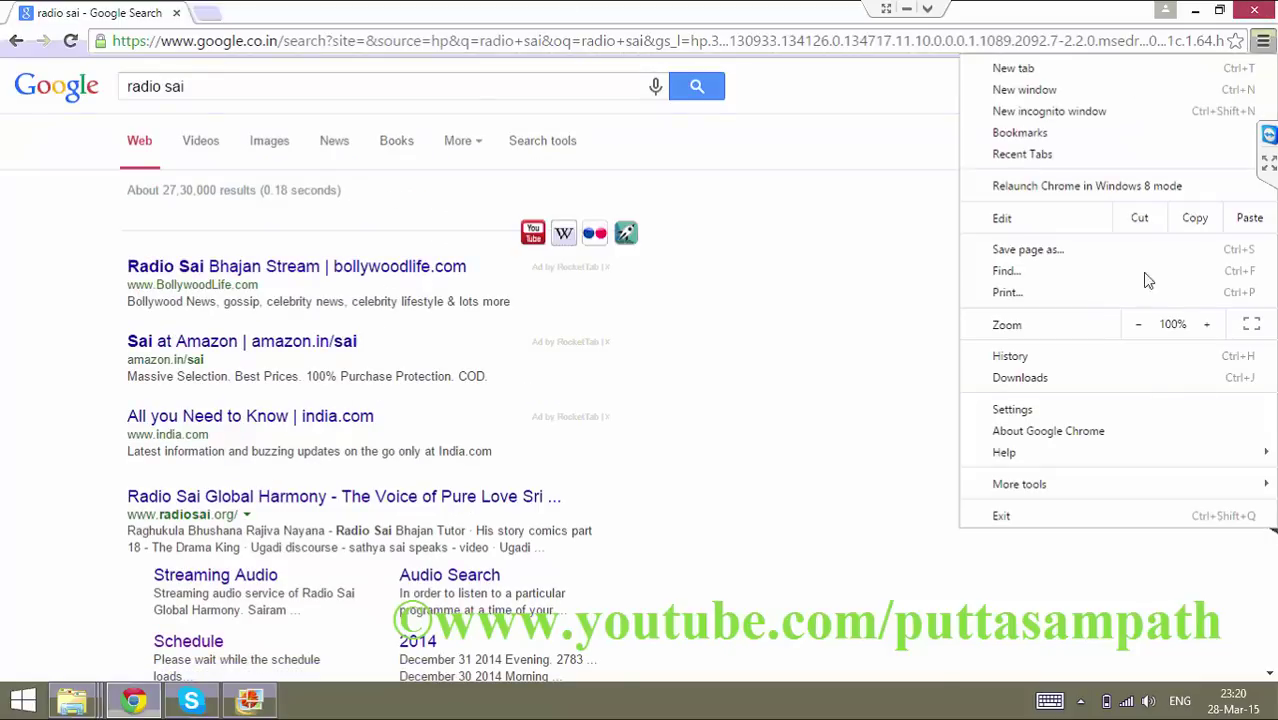
click(1030, 414)
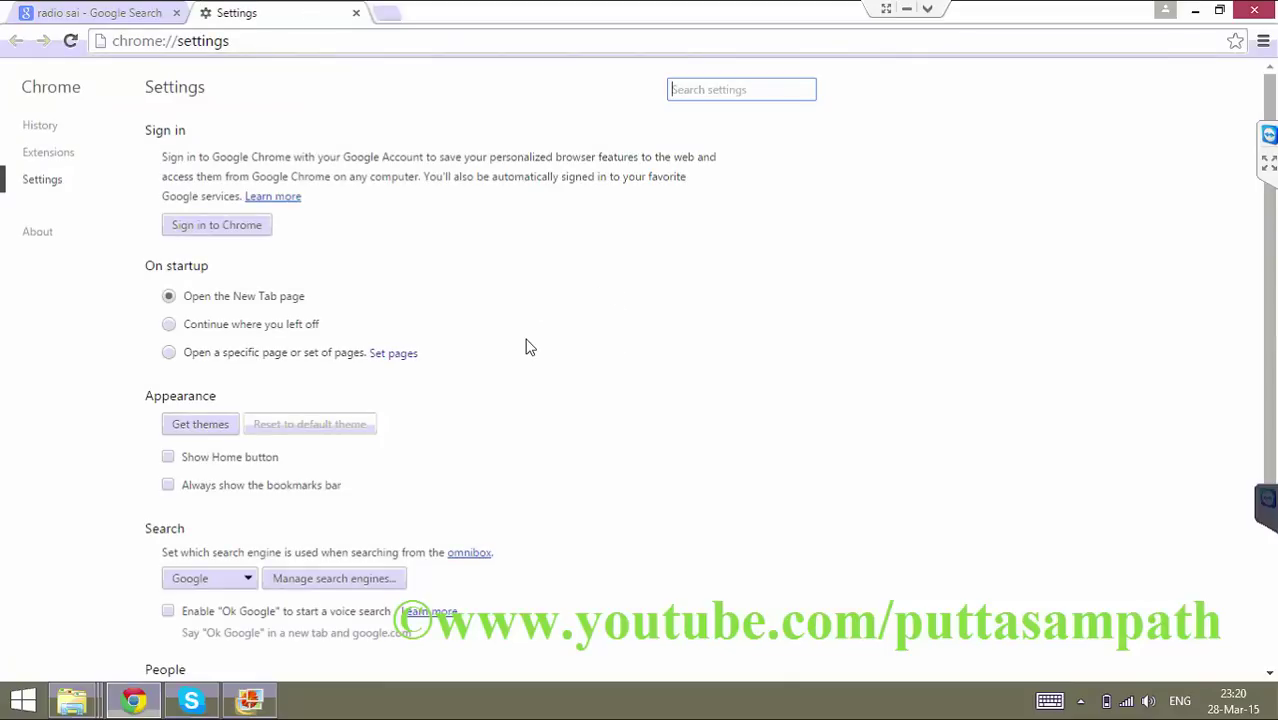
scroll(350, 481, down, 3)
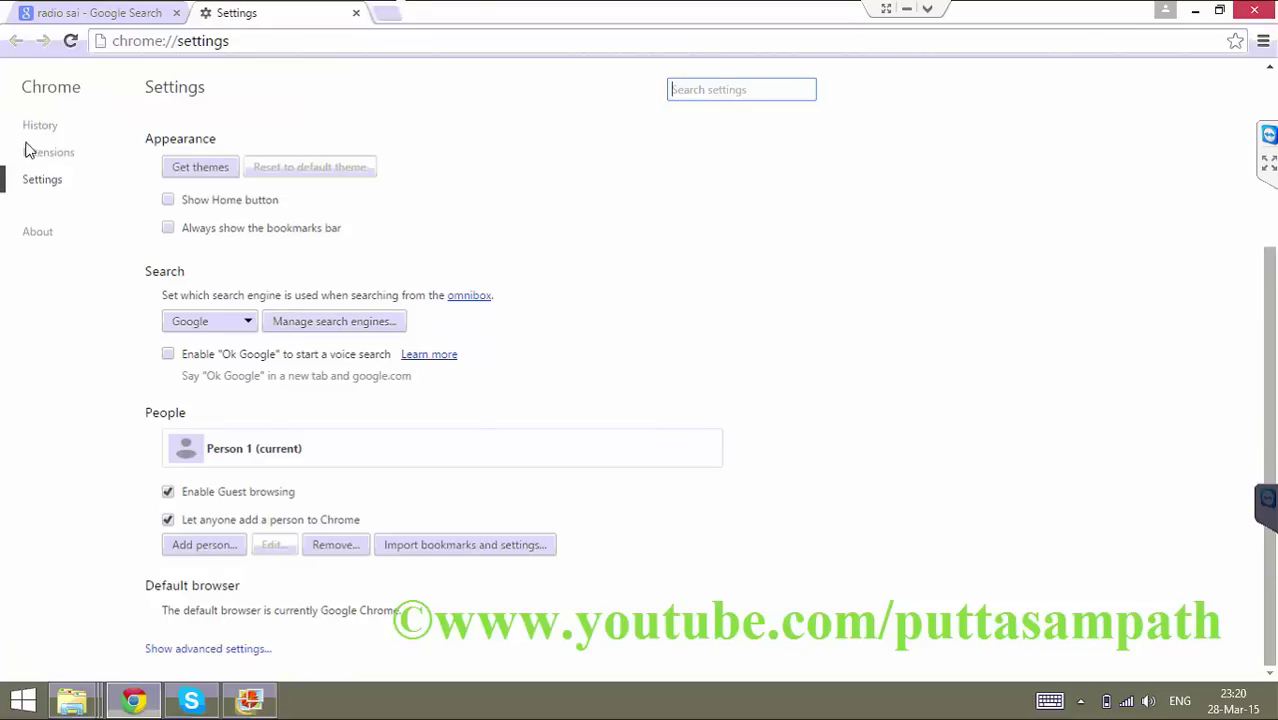
click(62, 154)
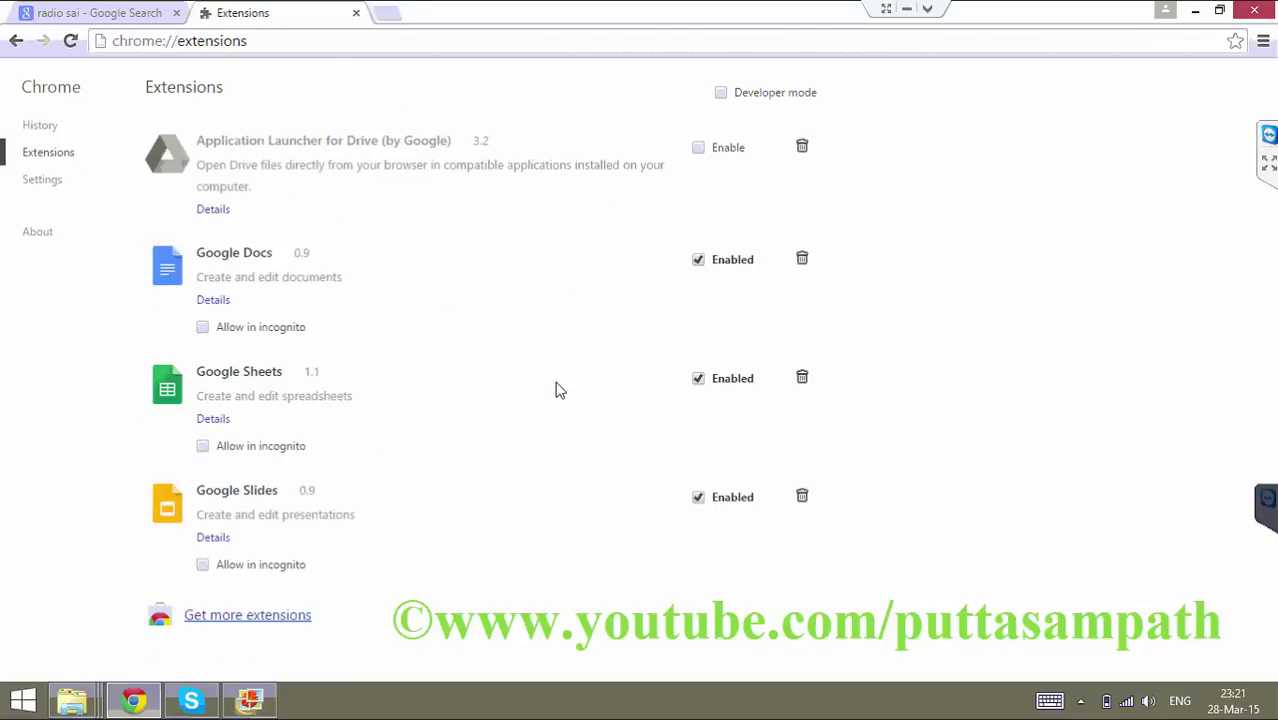
click(45, 183)
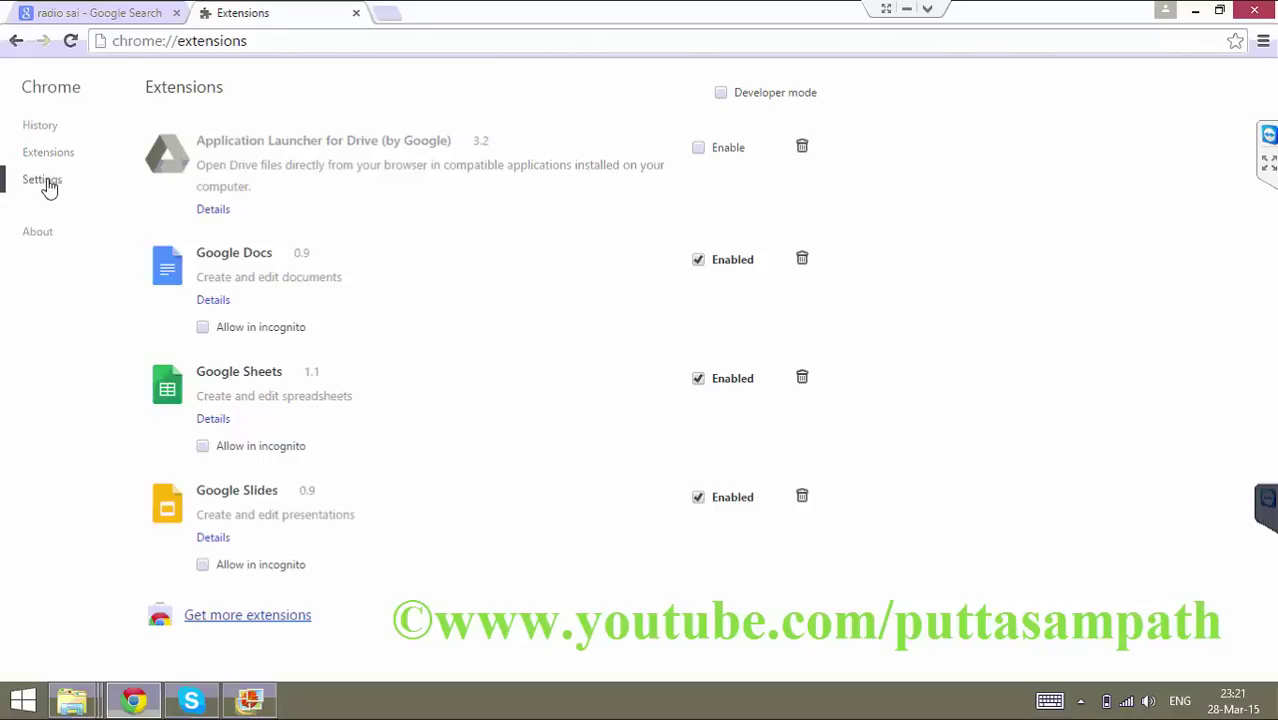
scroll(463, 332, down, 3)
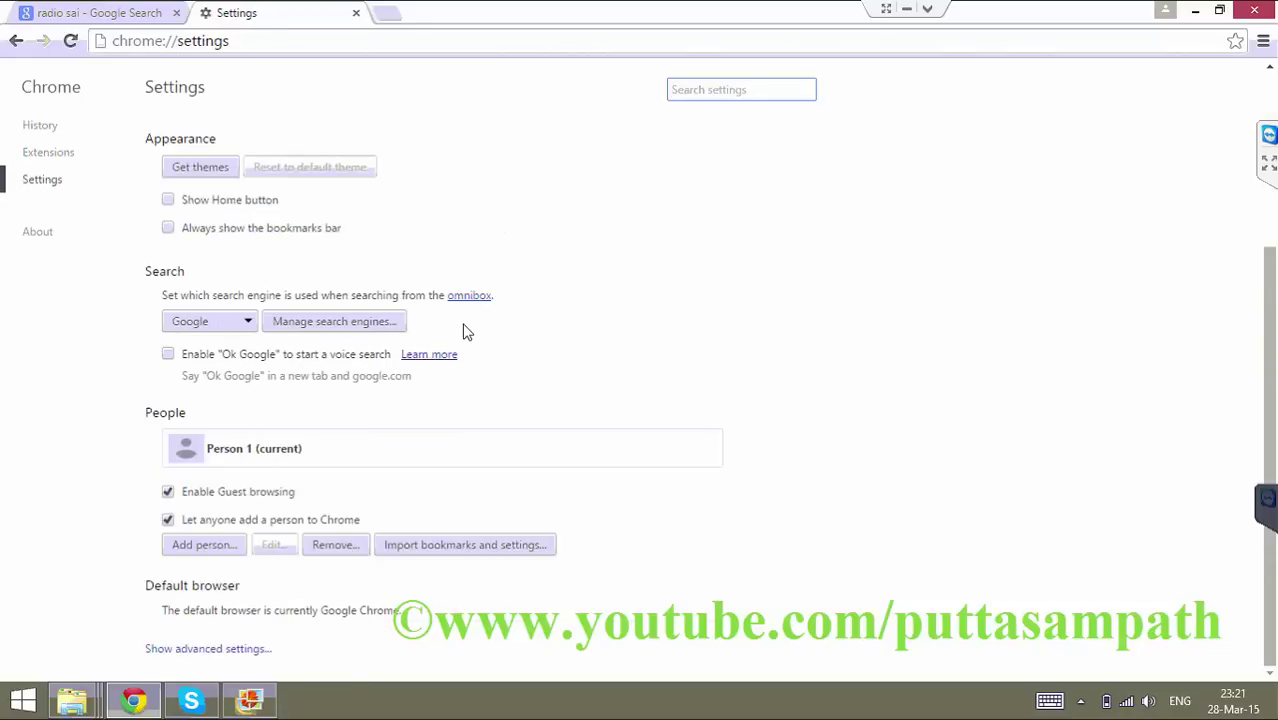
- Reset Chrome's settings to their defaults from the advanced settings, then close the Settings tab
click(212, 652)
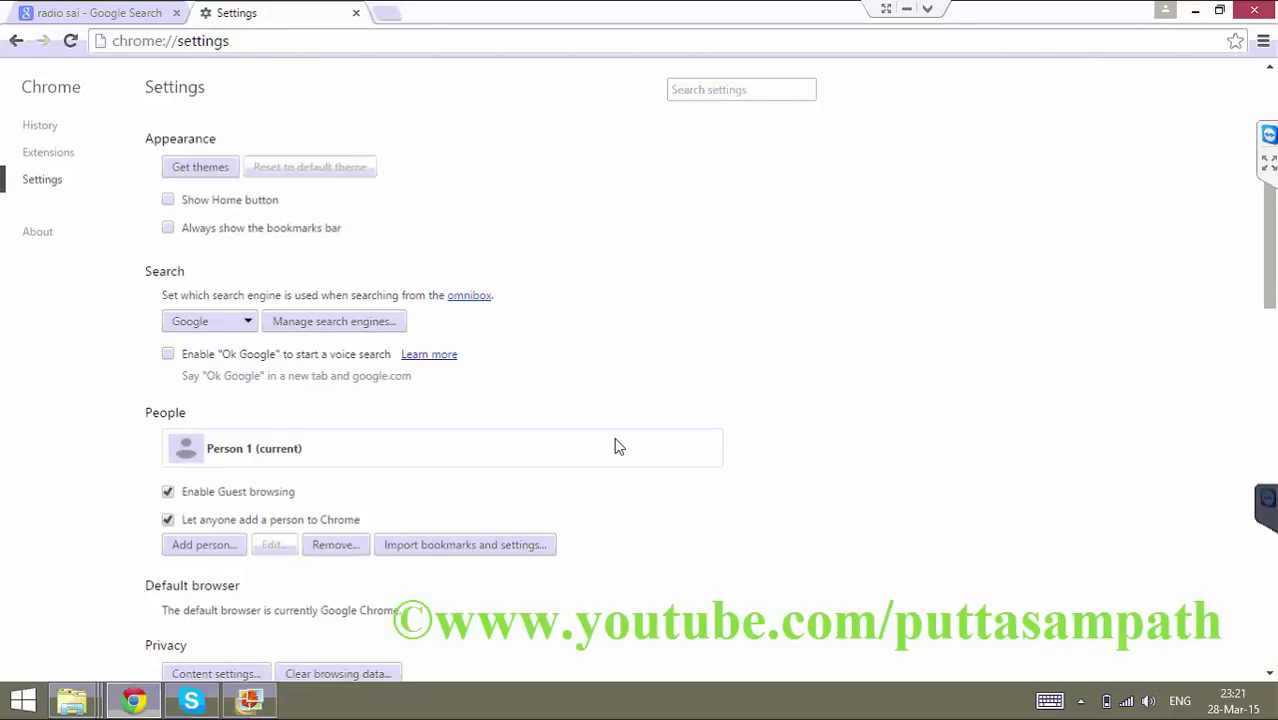
scroll(331, 451, down, 10)
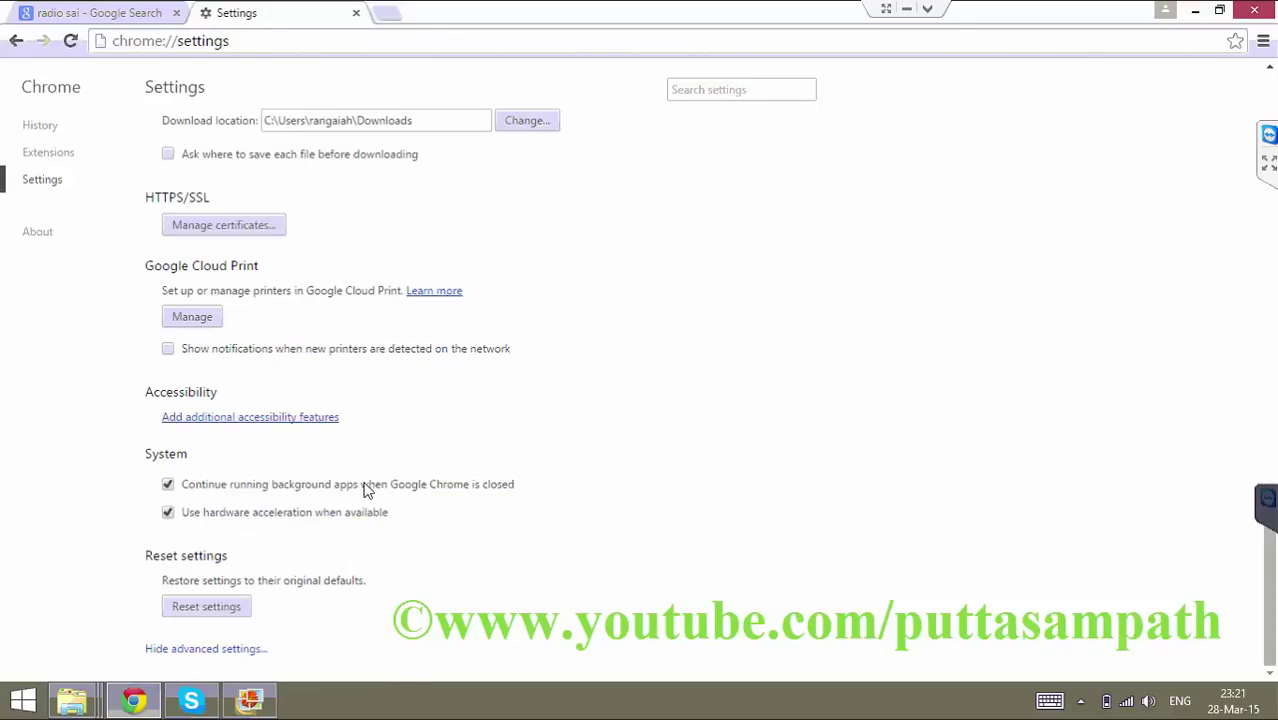
click(207, 607)
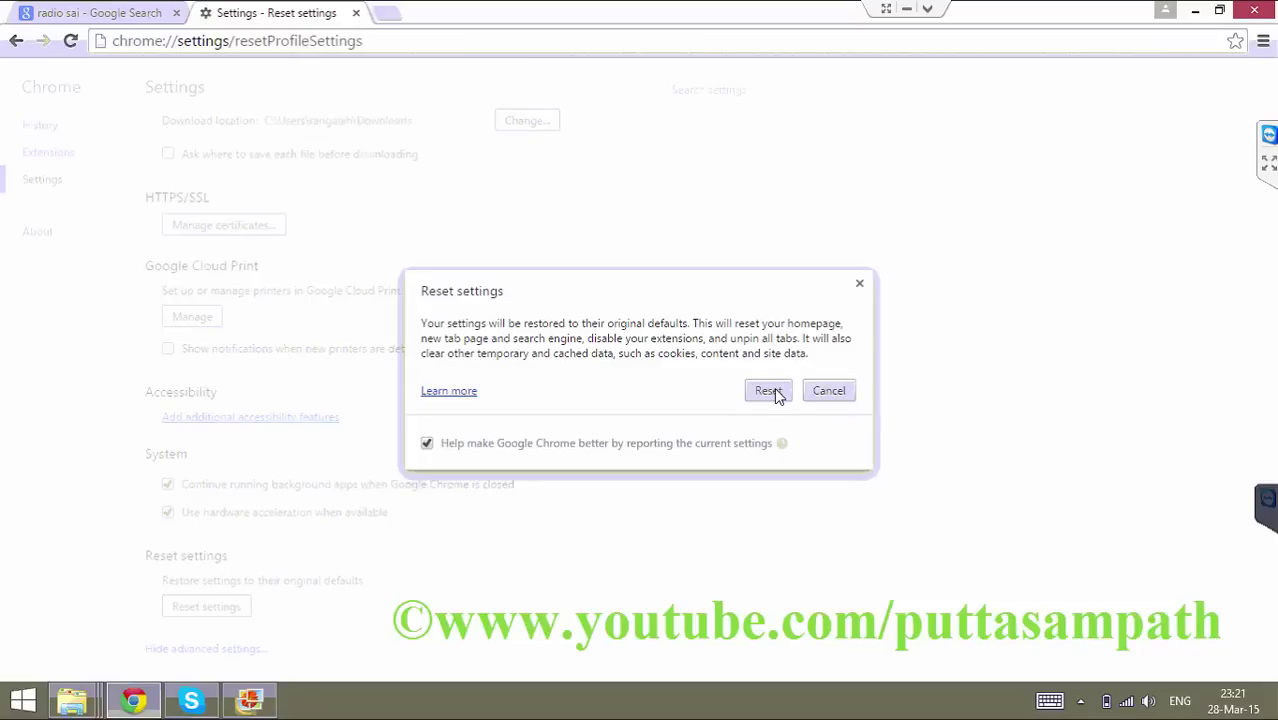
click(770, 391)
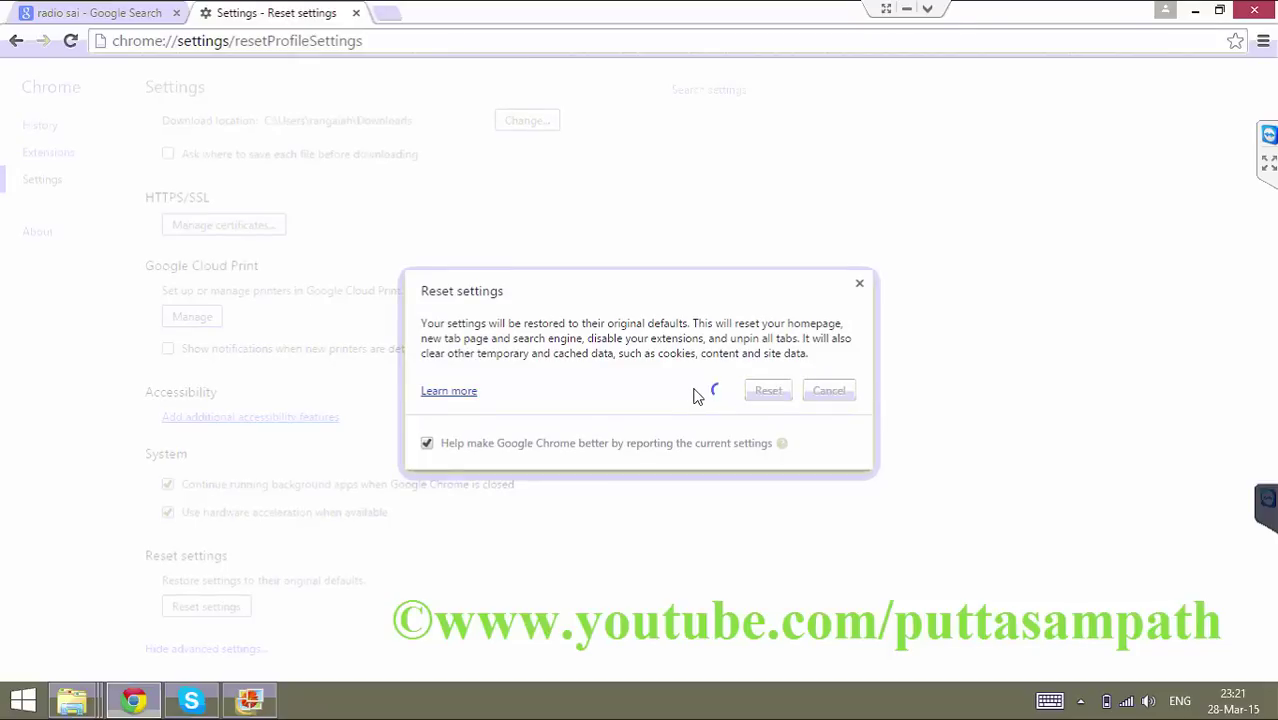
click(356, 14)
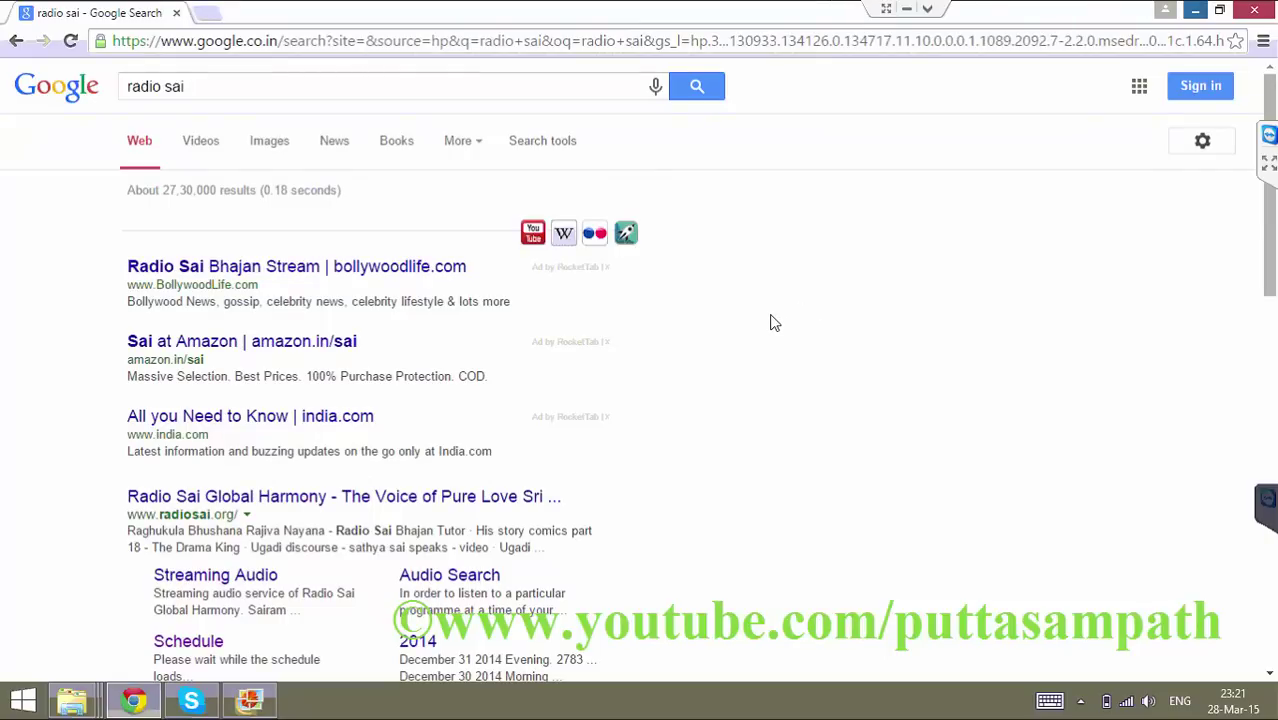
- Search the Start screen for 'firefox', clear it, and open File Explorer on This PC
key(super)
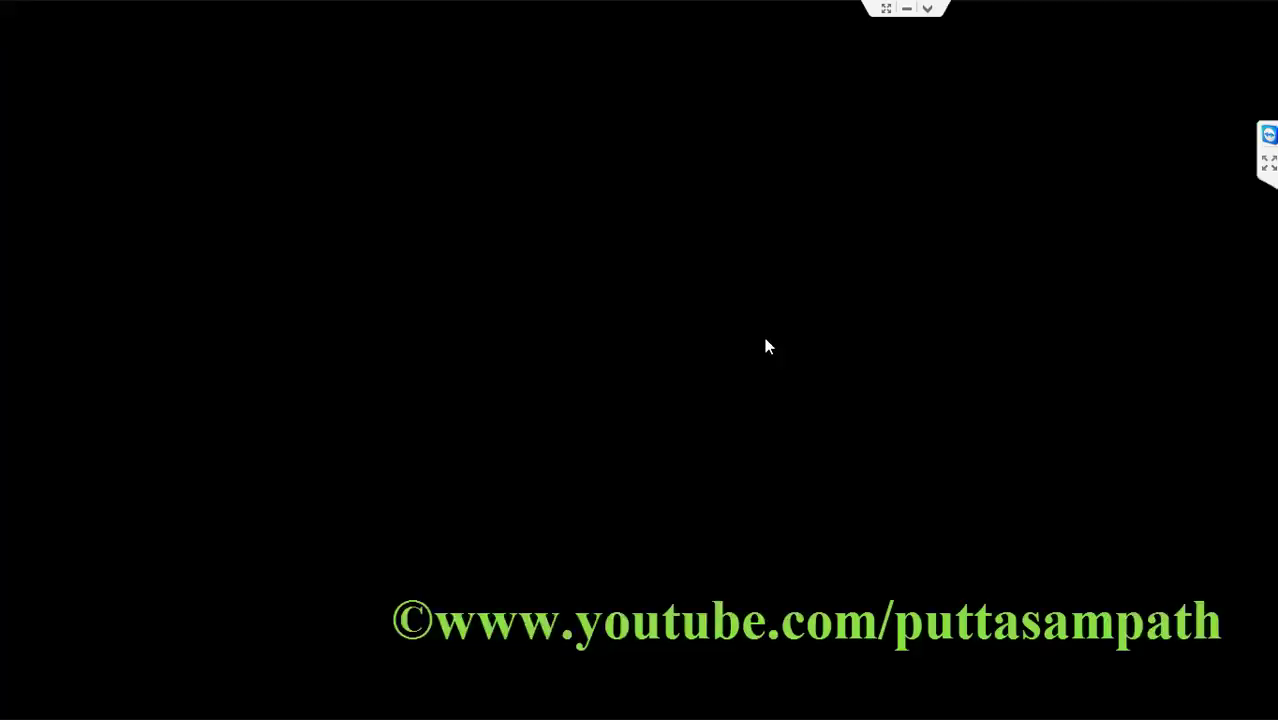
text(firefox)
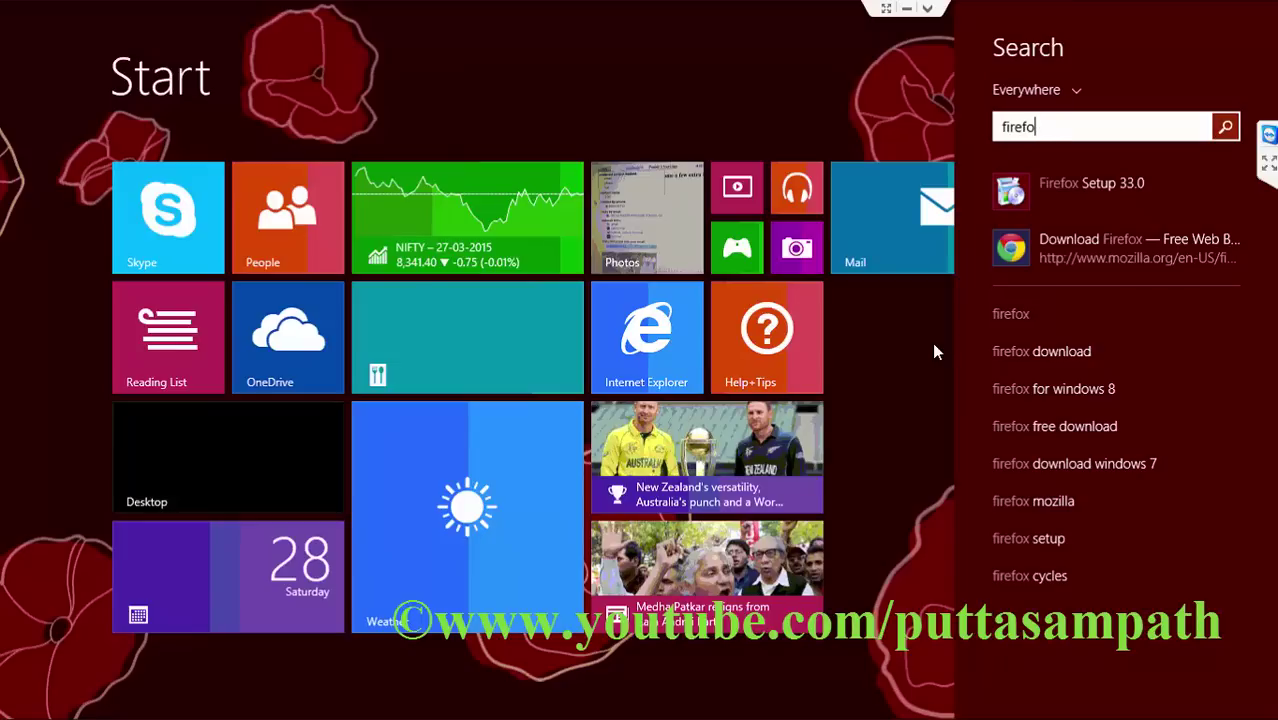
key(BackSpace)
key(BackSpace)
key(BackSpace)
key(BackSpace)
key(BackSpace)
key(BackSpace)
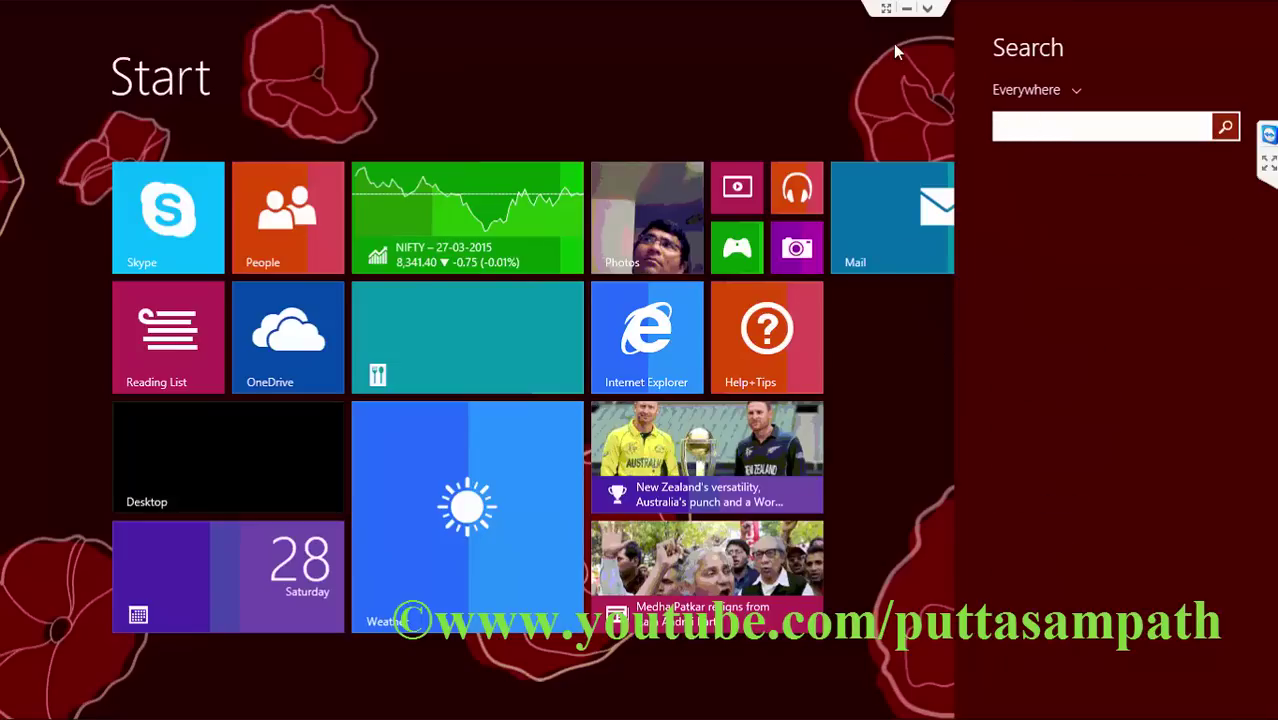
key(Escape)
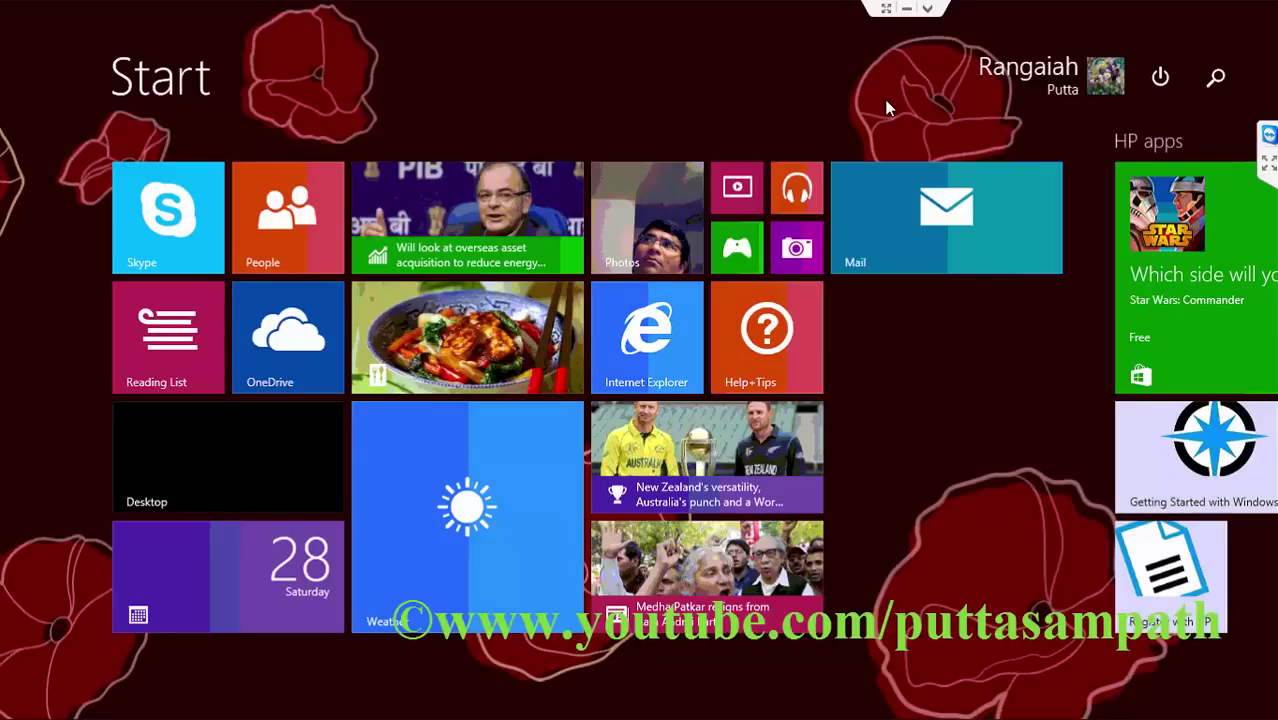
key(super+e)
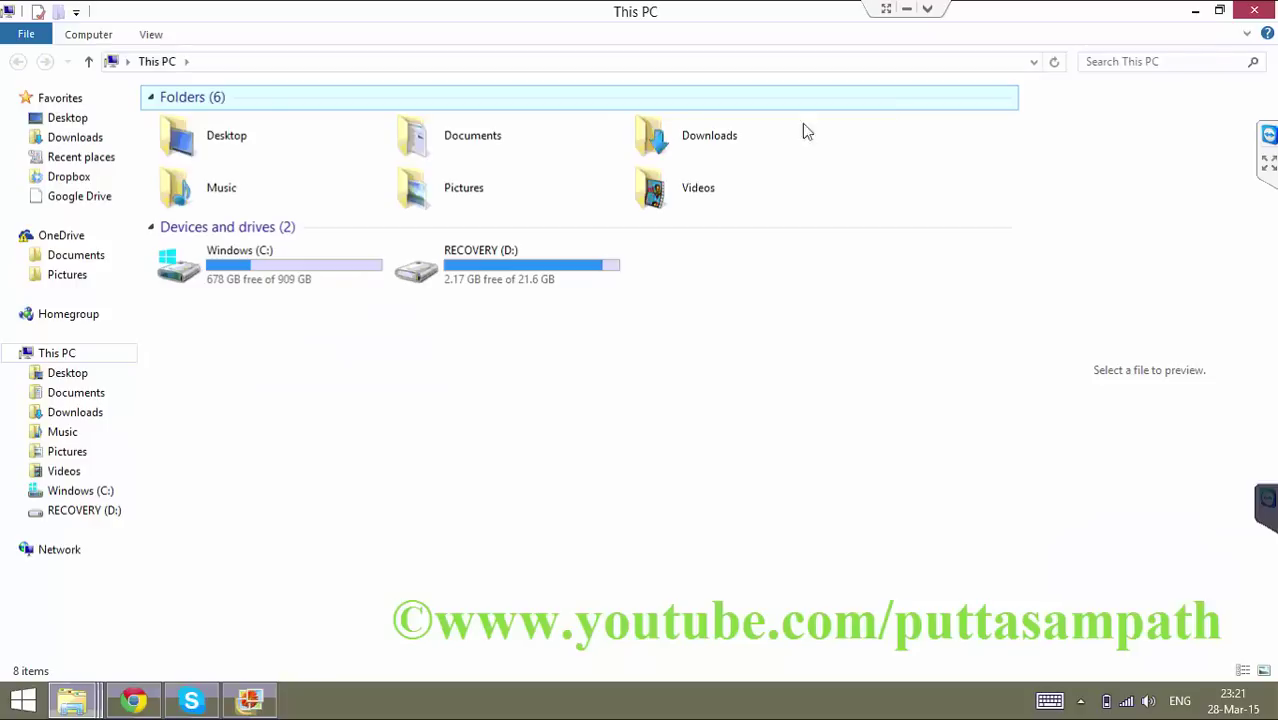
- Open the Windows (C:) drive, then run 'system32' from the Run box
double_click(320, 255)
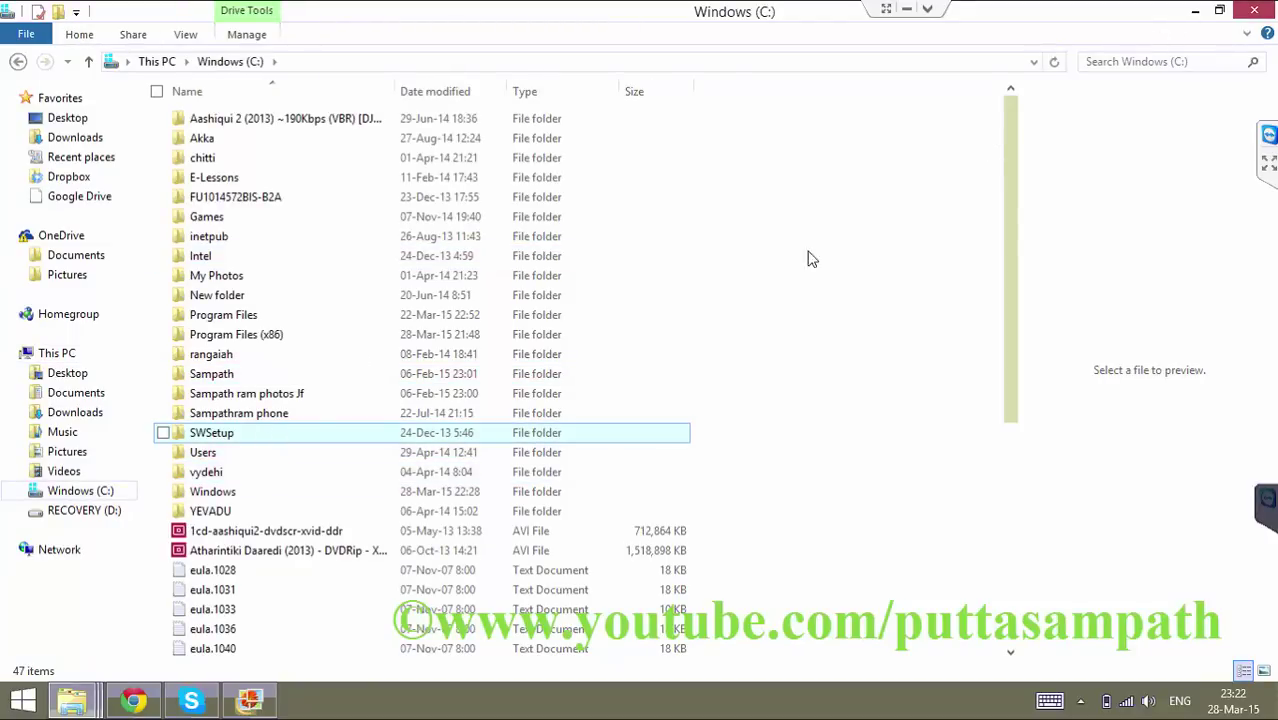
key(super+r)
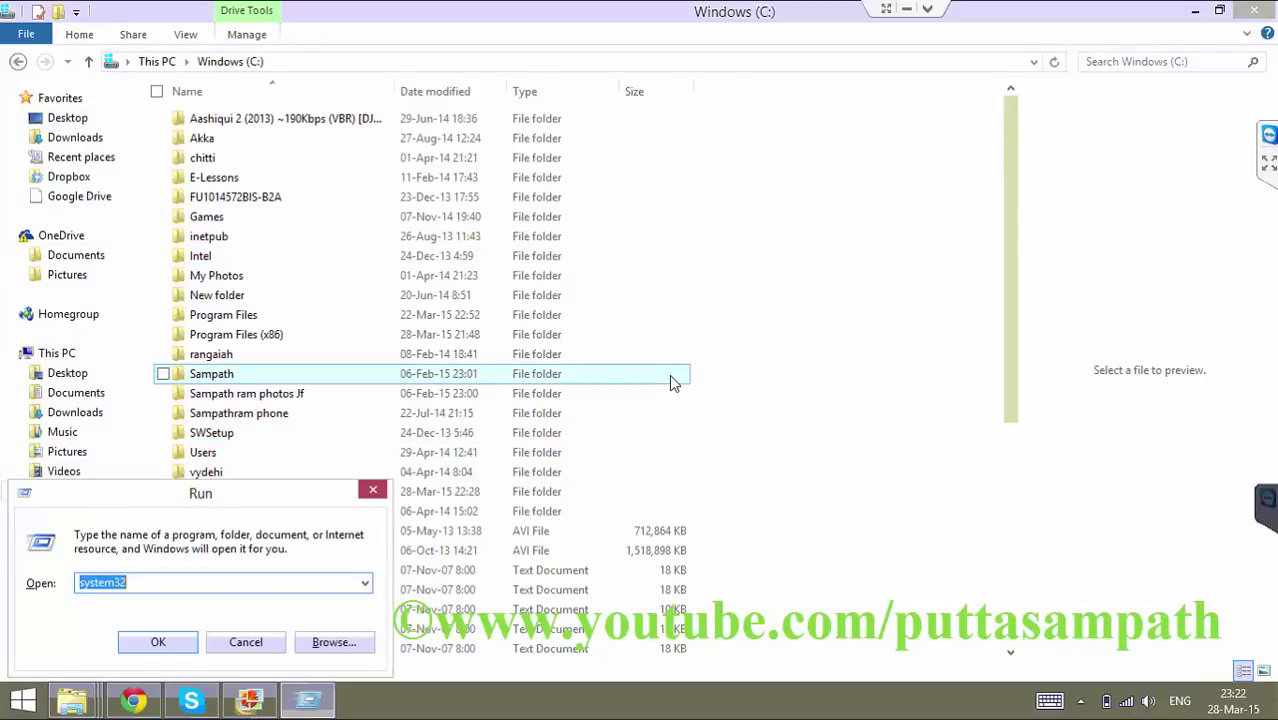
text(sy)
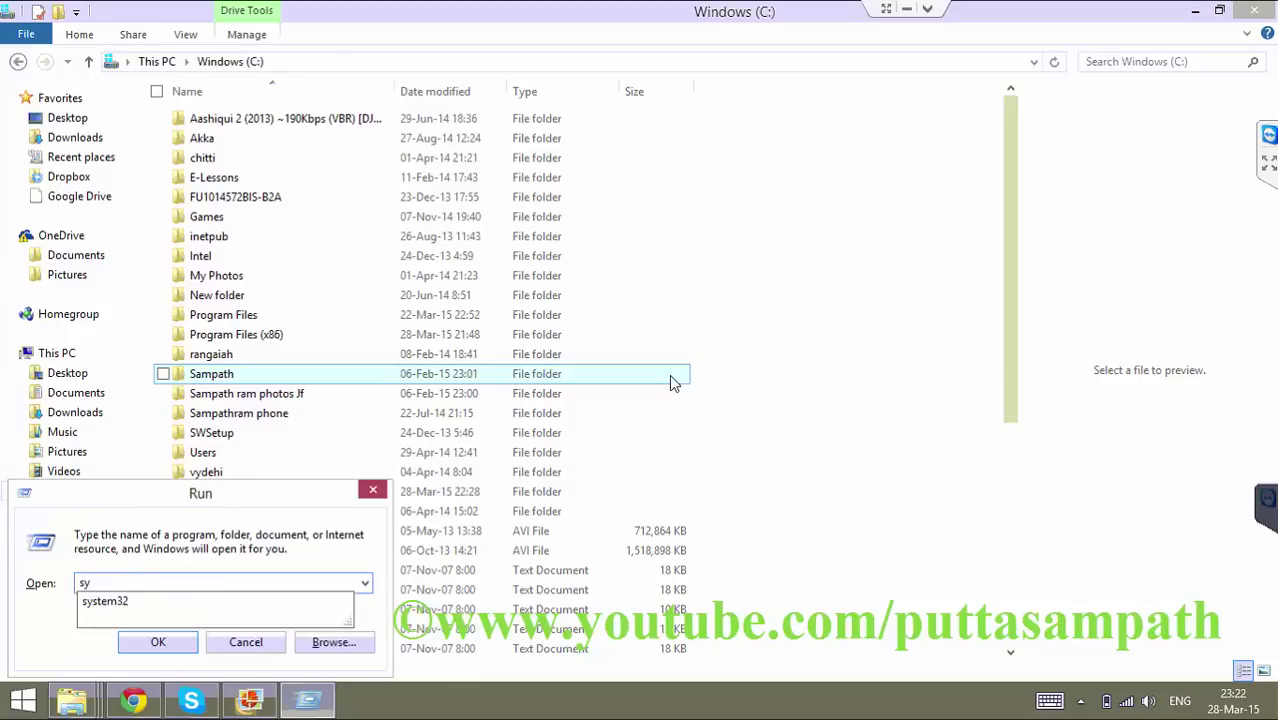
text(stem32)
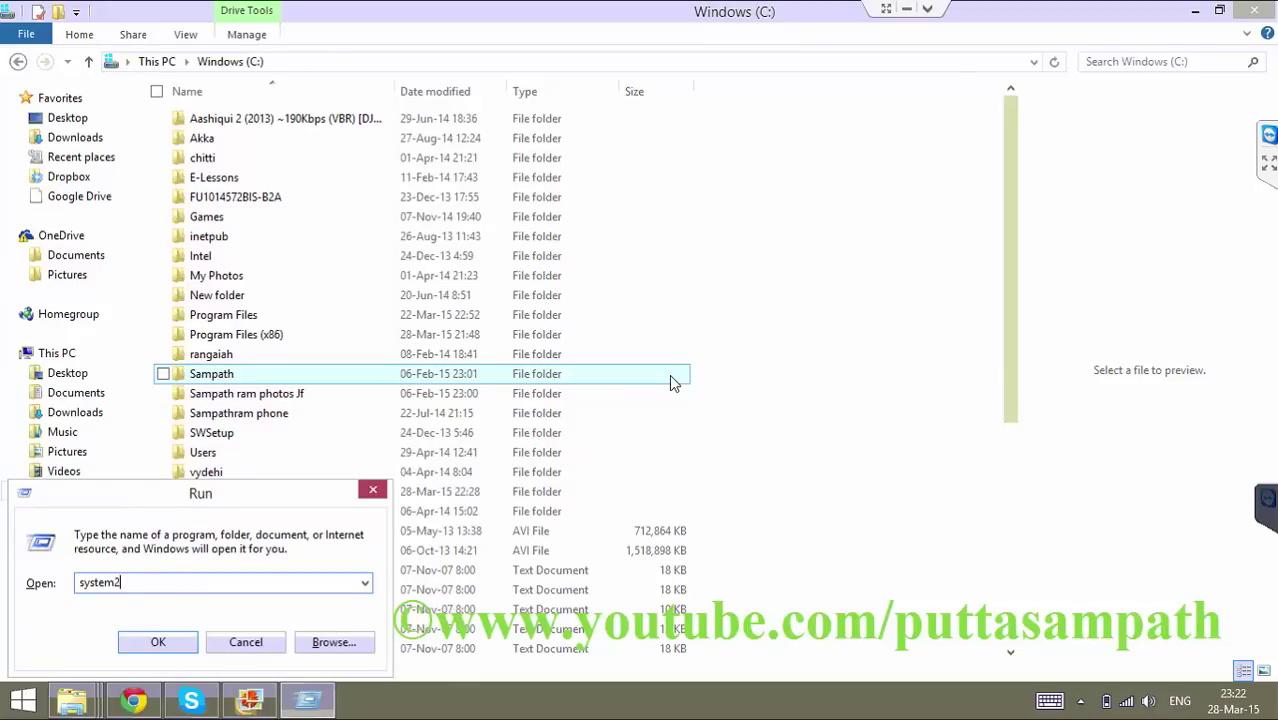
key(Return)
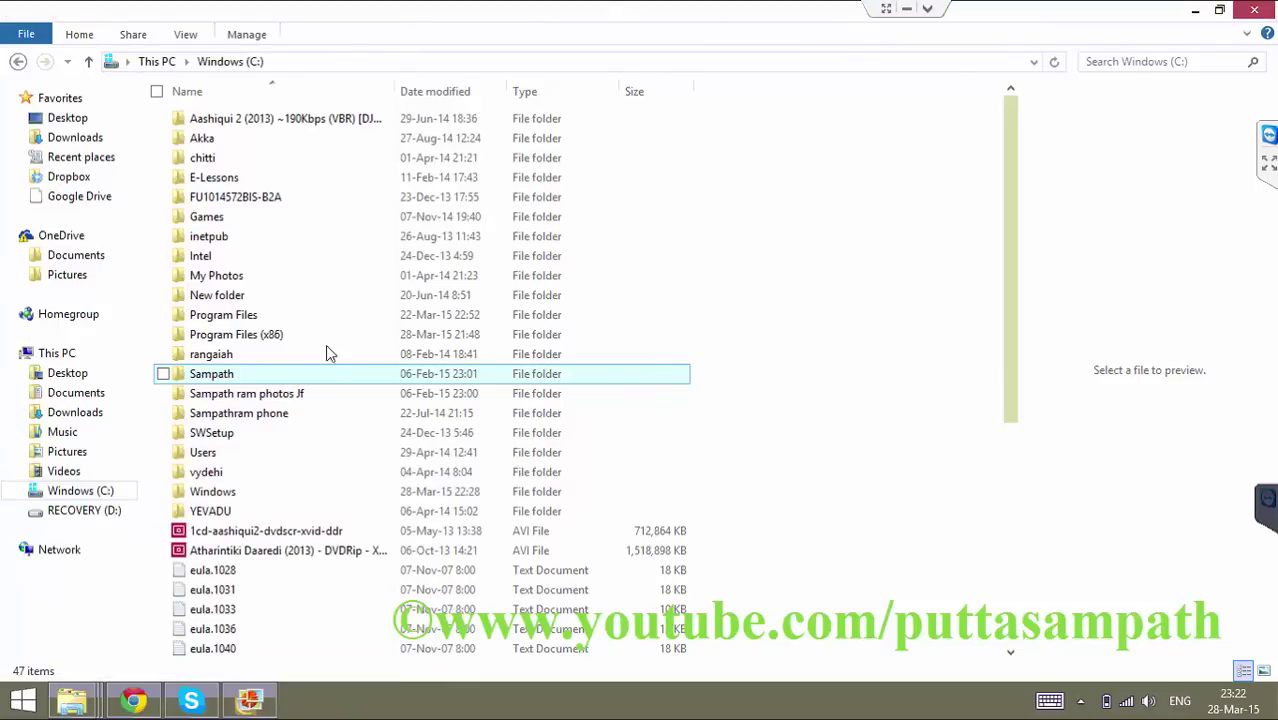
- Open System32's Tasks folder, select a PriceMeterLiveUpdate task file, then return to Chrome
click(340, 373)
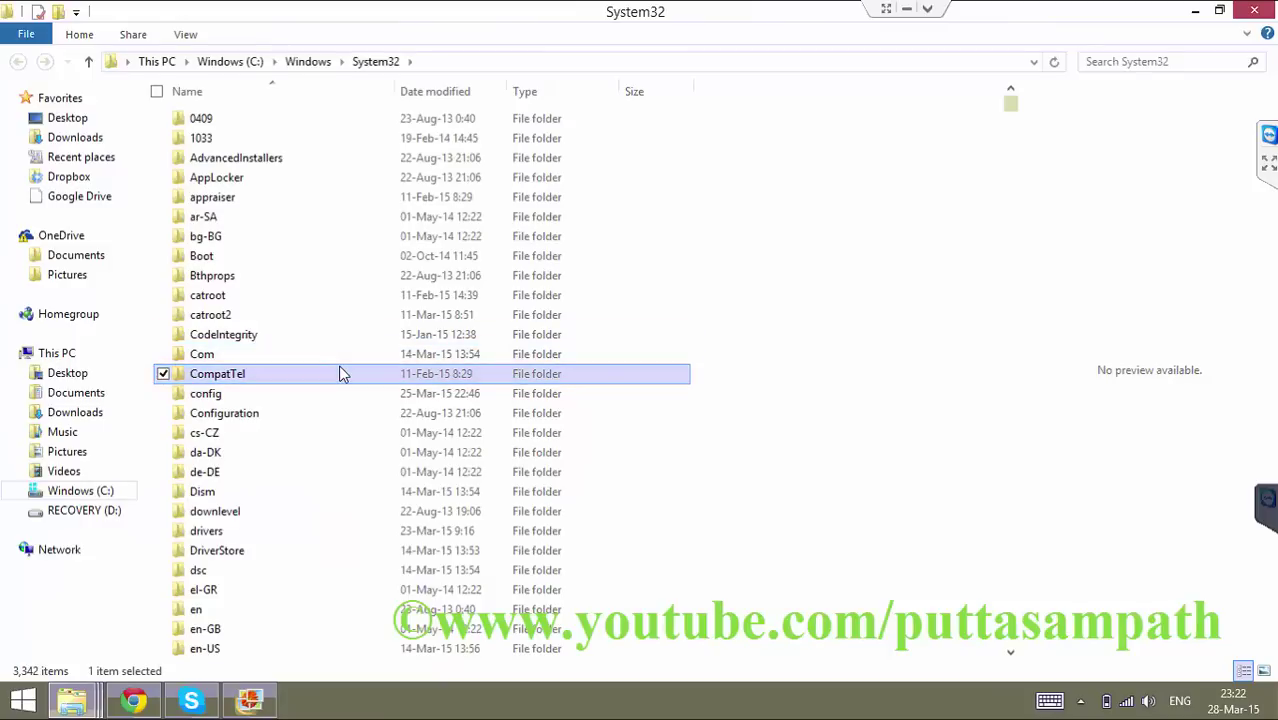
text(t)
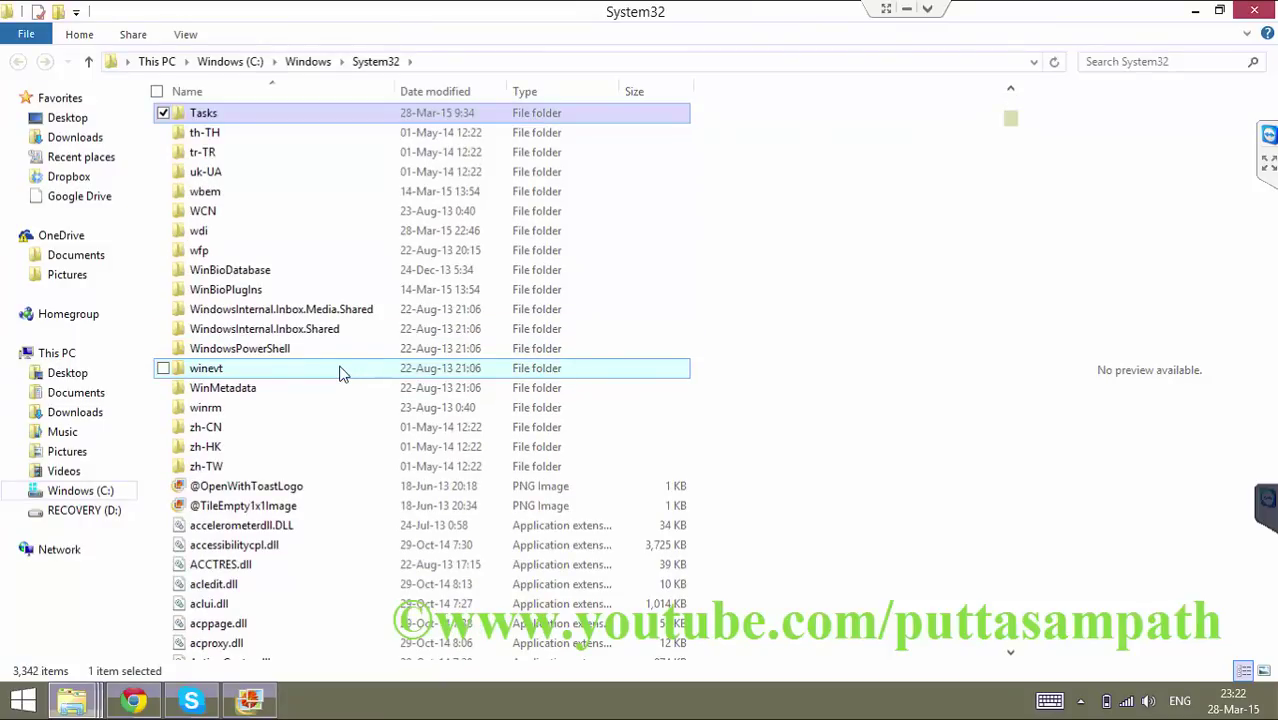
key(Return)
click(325, 493)
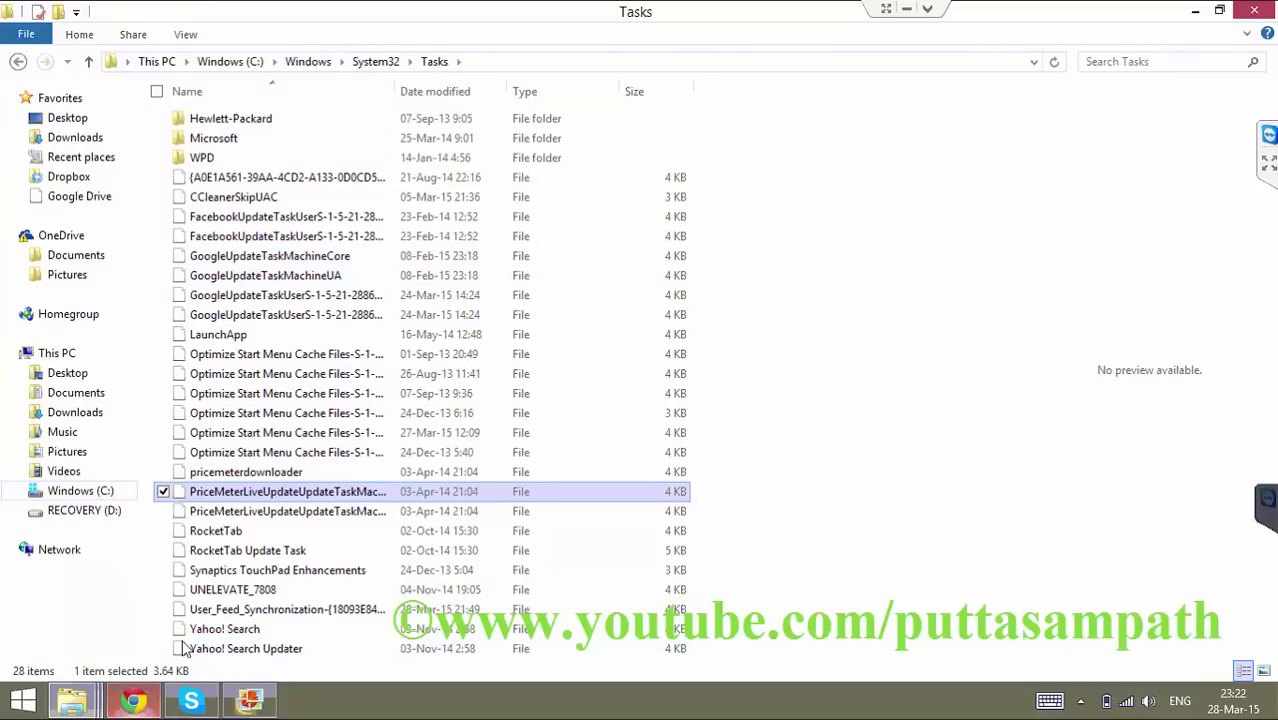
click(140, 702)
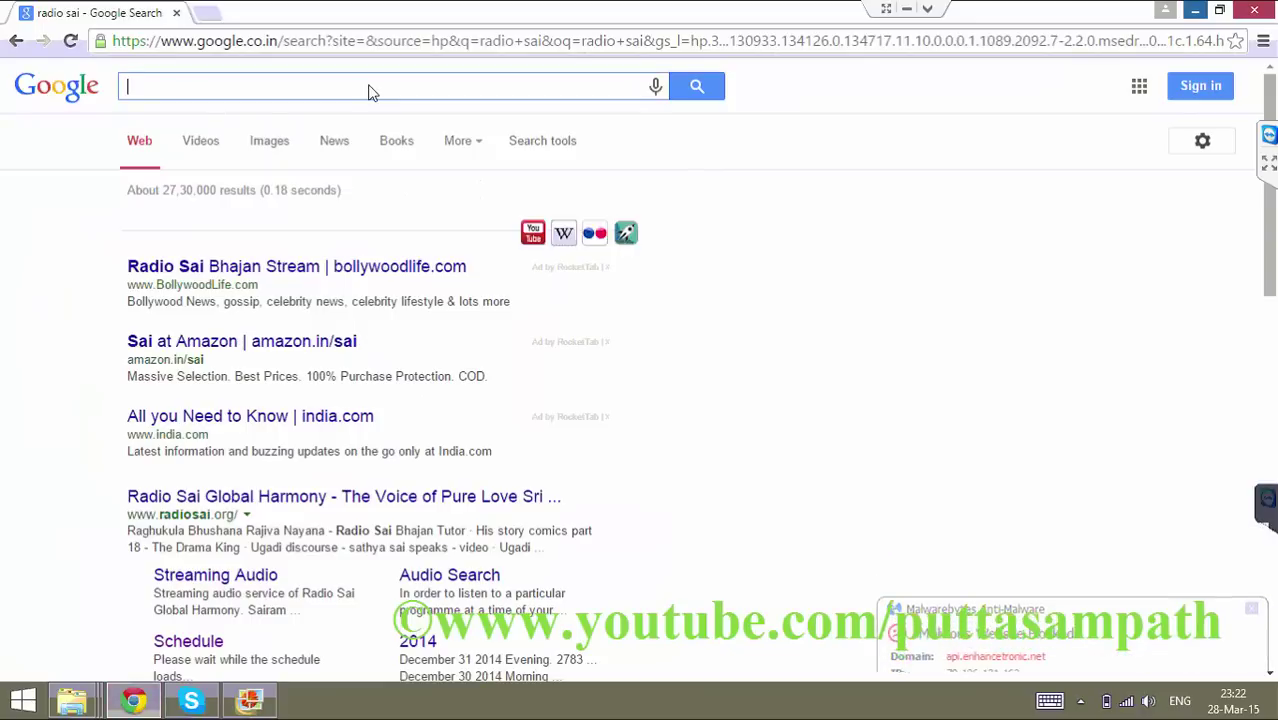
- Run a new Google search for 'radio'
text(ra)
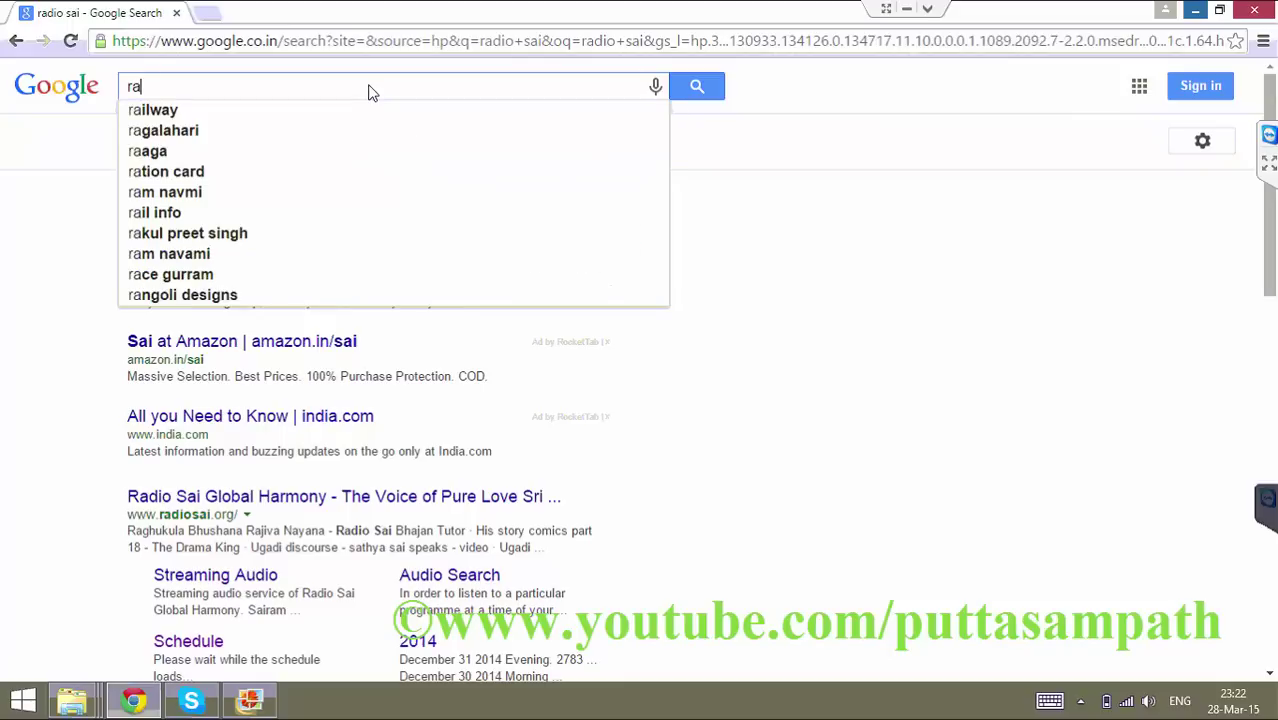
text(dio)
key(Return)
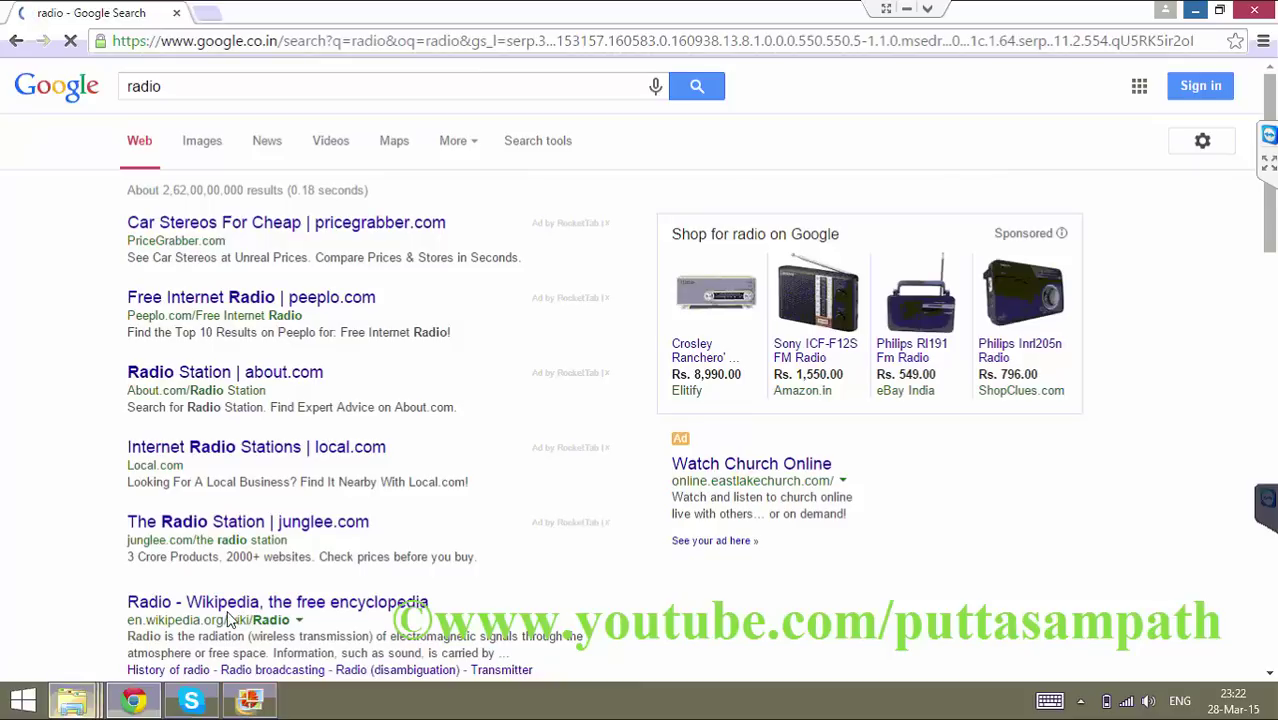
mouse_move(72, 700)
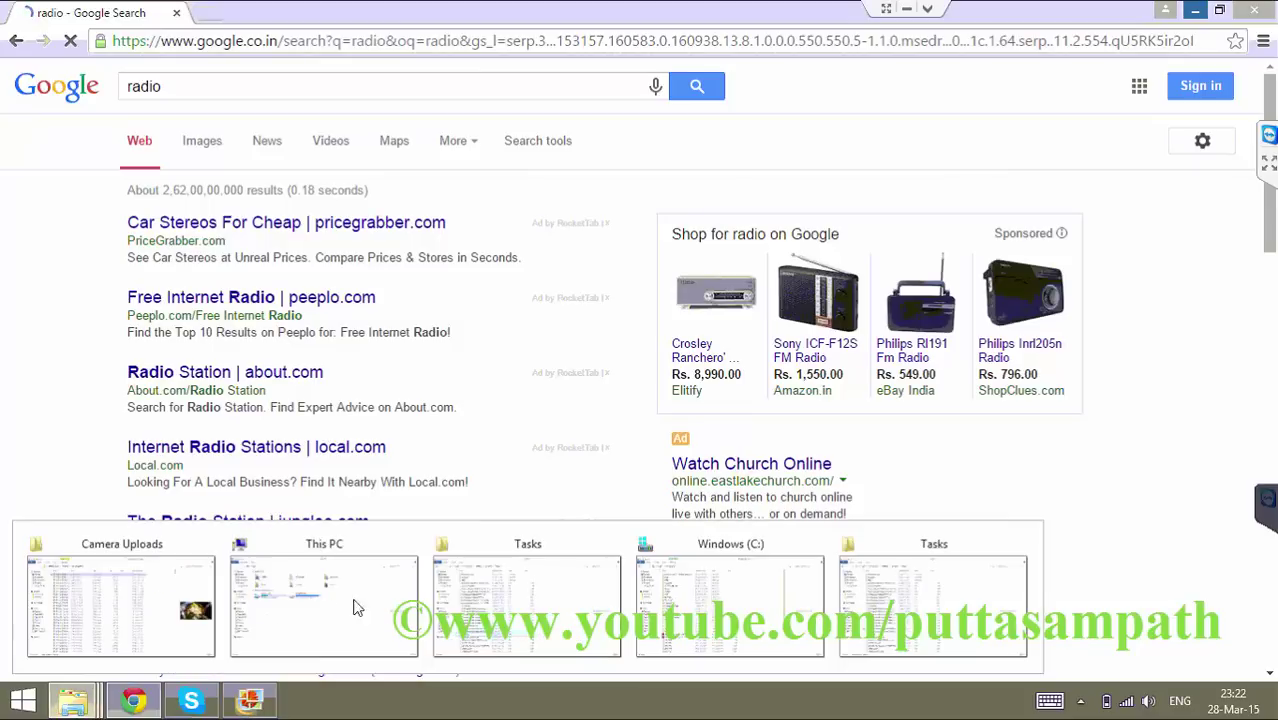
- Permanently delete the RocketTab, RocketTab Update Task and three PriceMeter task files, leaving 23 items
click(576, 594)
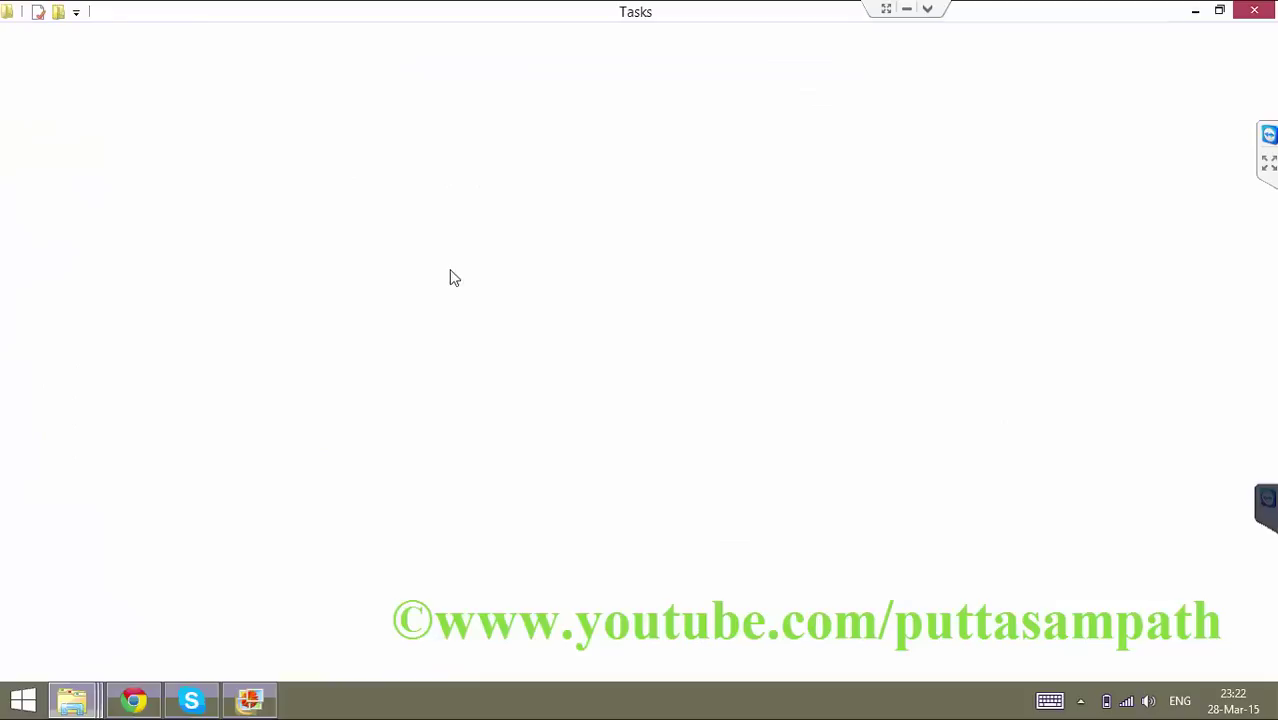
click(406, 363)
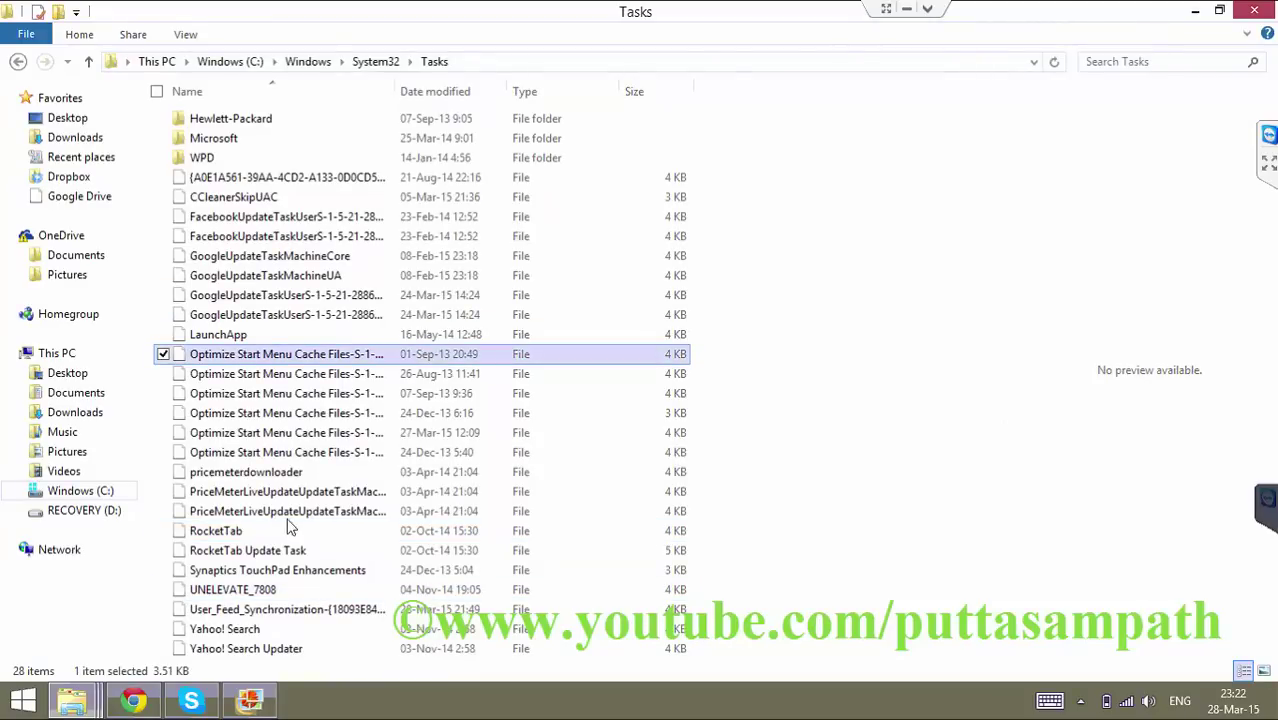
click(276, 552)
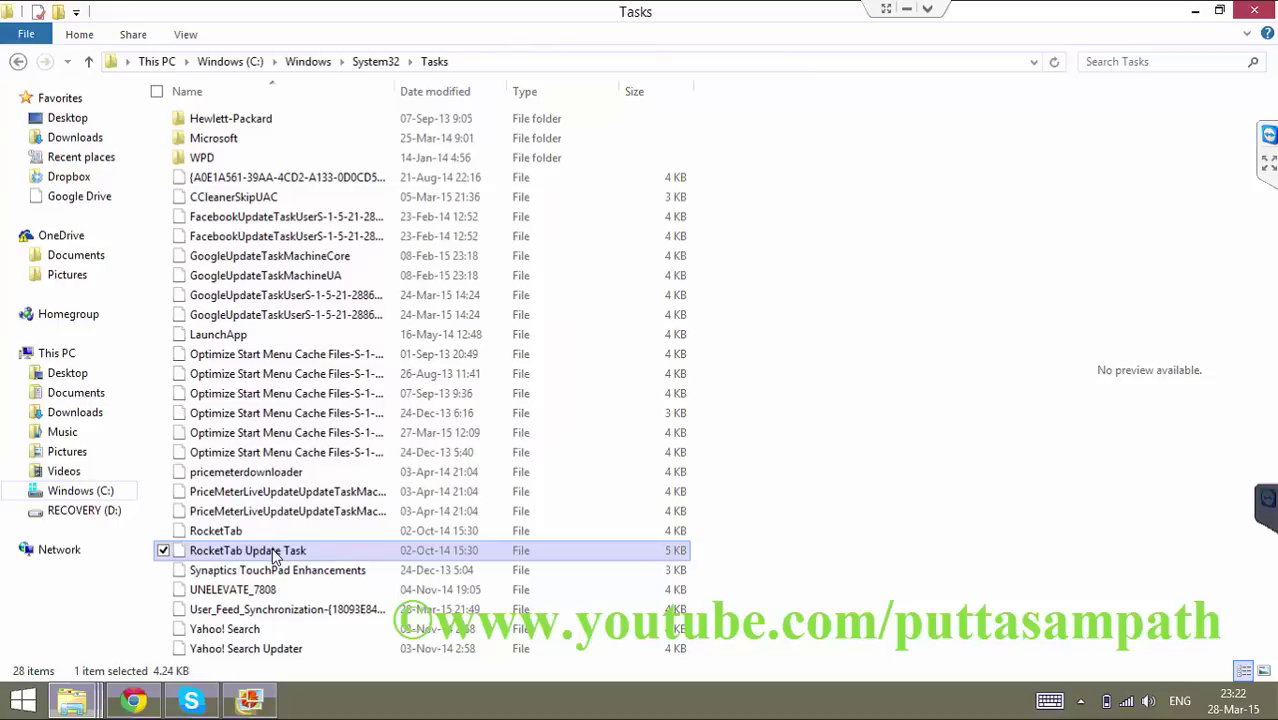
key(shift+Up)
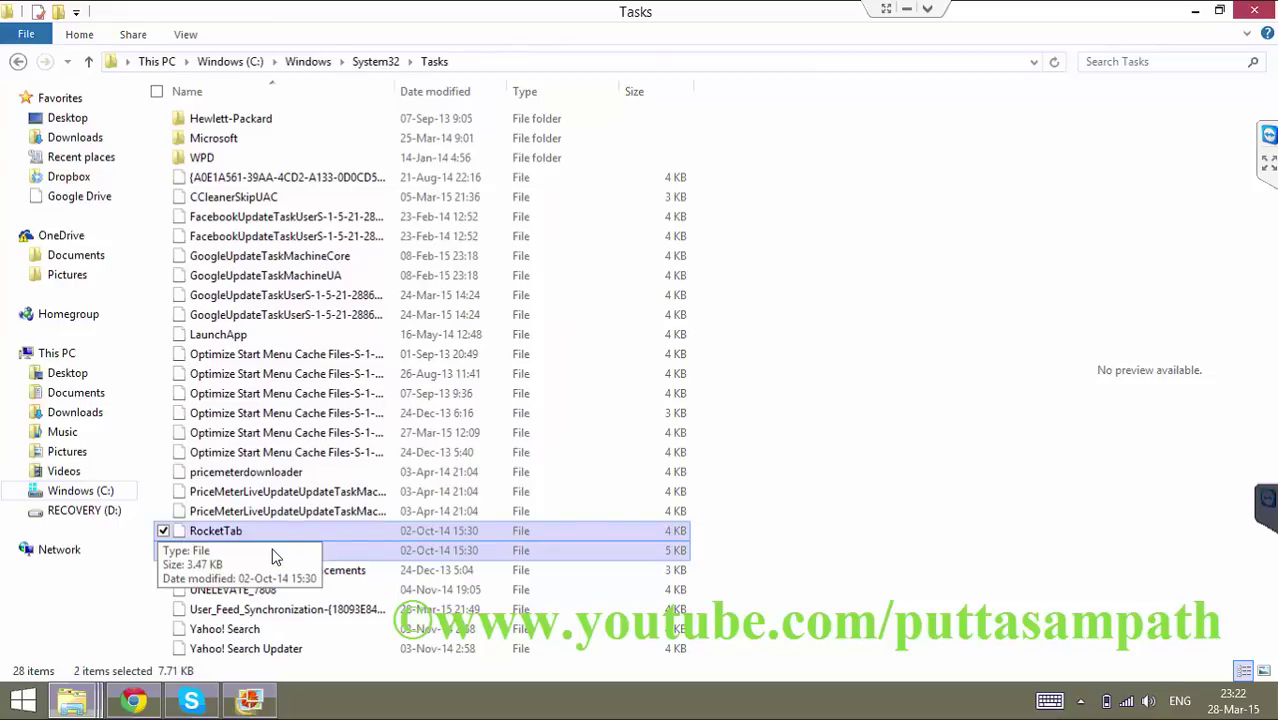
key(shift+Up)
key(shift+Up)
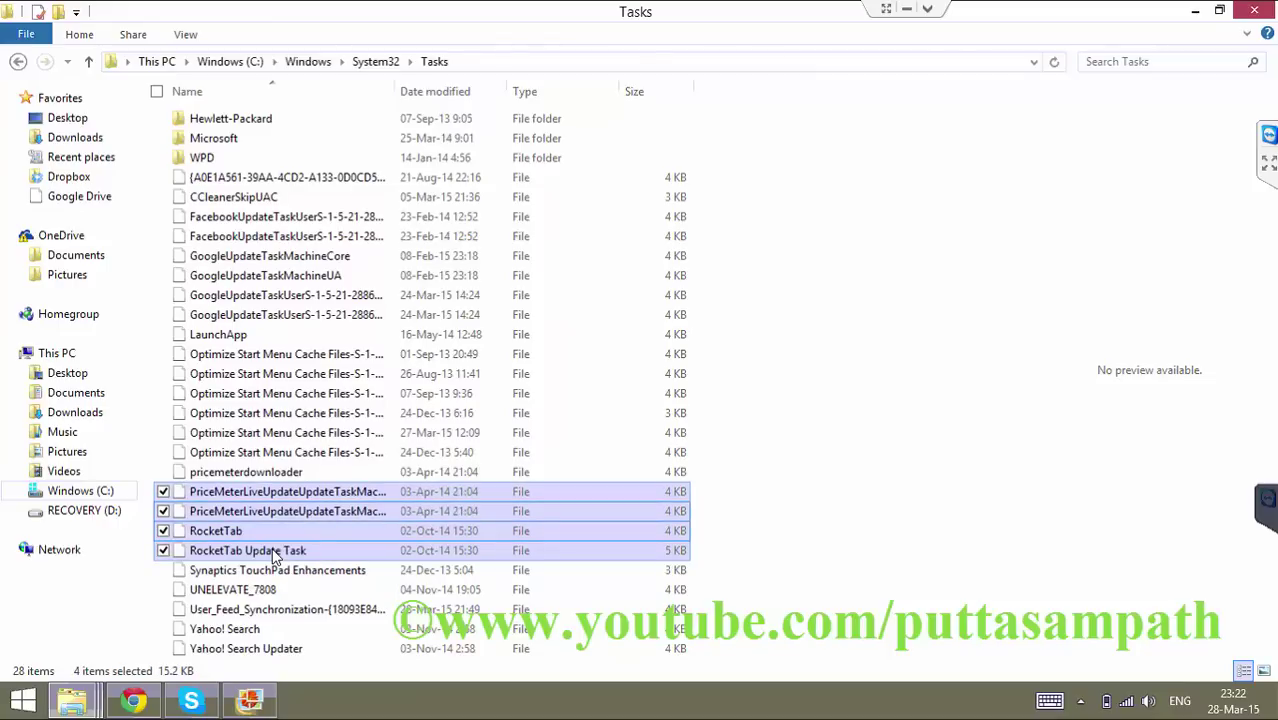
key(shift+Up)
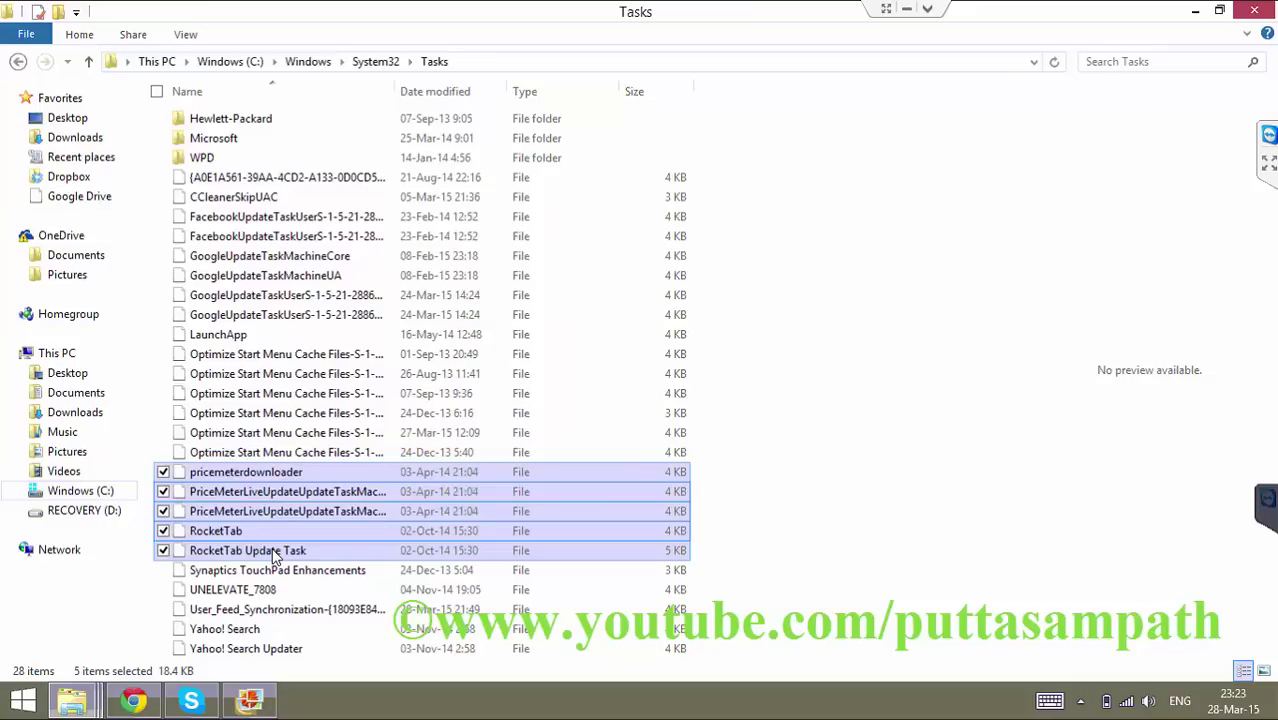
key(shift+Delete)
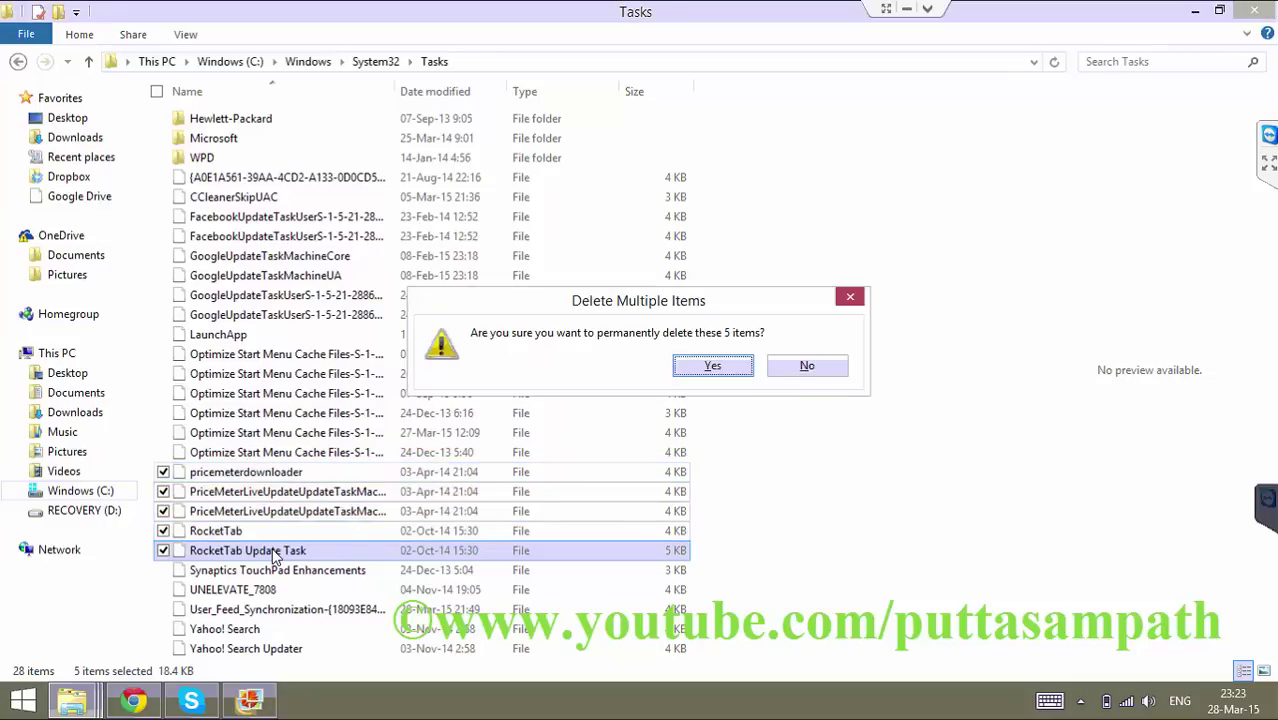
click(740, 366)
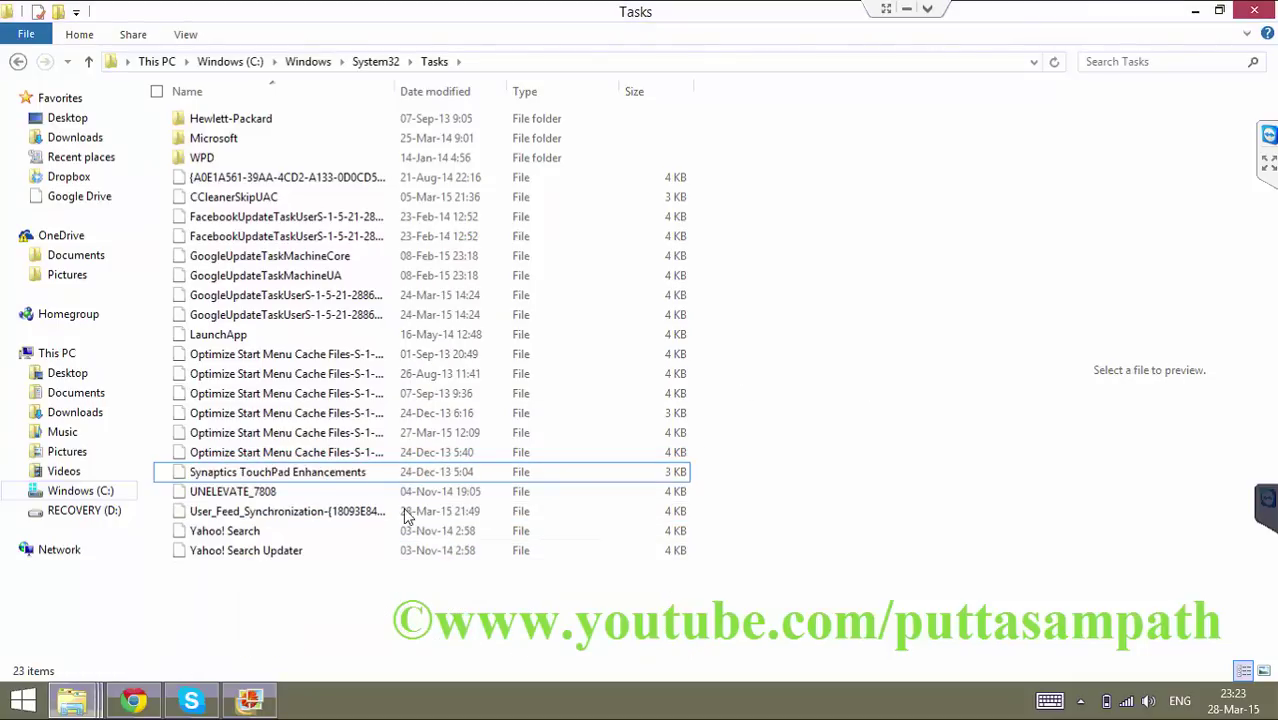
- Permanently delete the User_Feed_Synchronization task file, leaving 22 items in Tasks
click(358, 514)
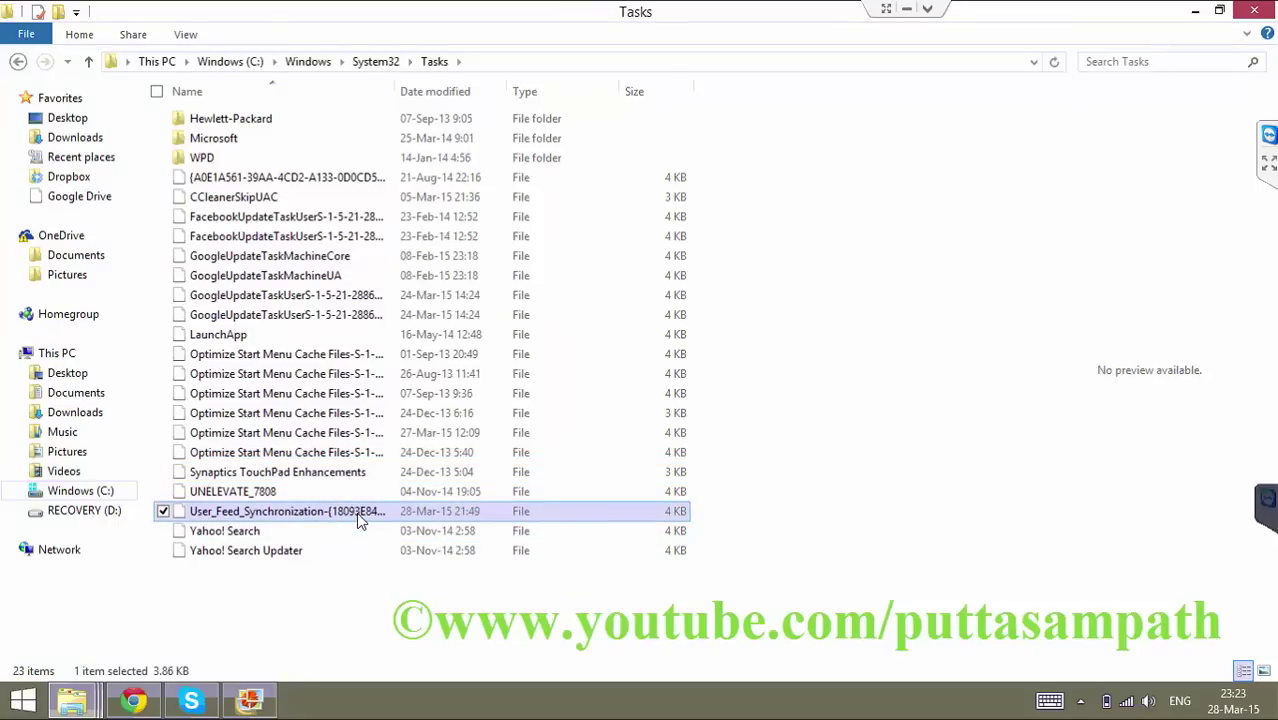
key(ctrl+Up)
key(ctrl+Up)
key(ctrl+Up)
key(ctrl+Up)
key(ctrl+Up)
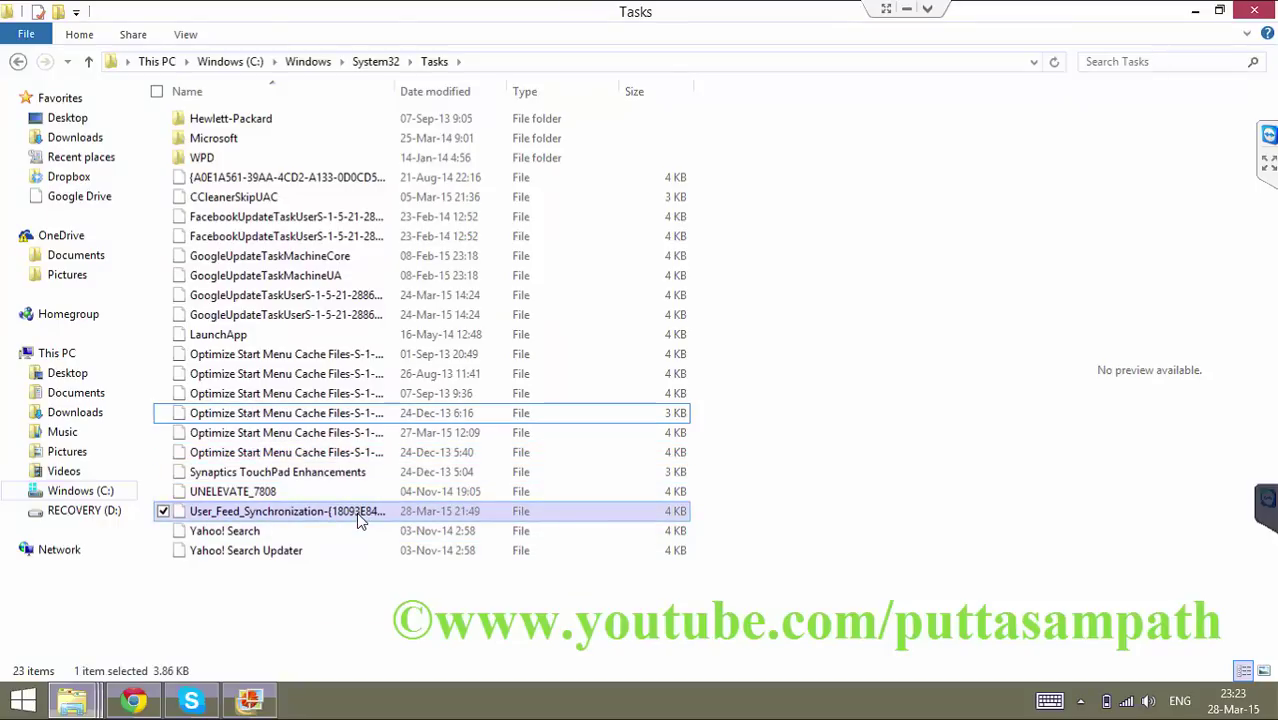
key(ctrl+Up)
key(ctrl+Up)
key(ctrl+Up)
key(ctrl+Up)
key(ctrl+Up)
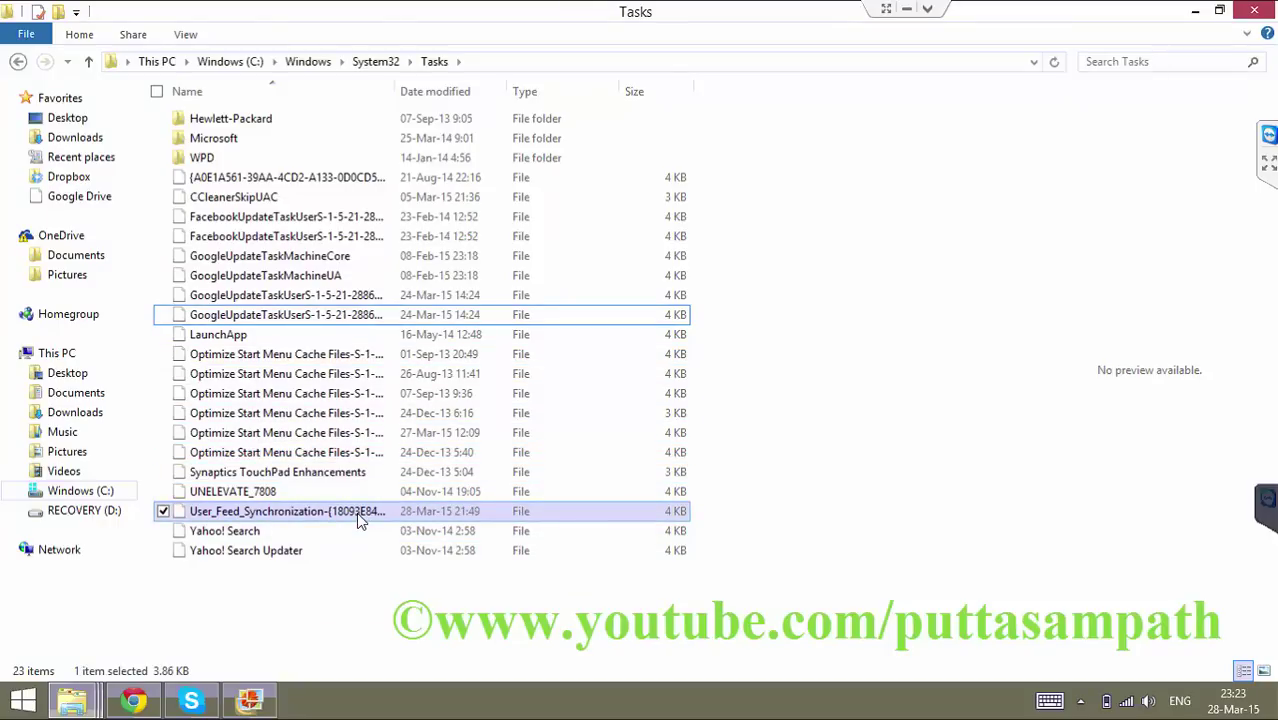
key(ctrl+Down)
key(ctrl+Down)
key(ctrl+Down)
key(ctrl+Down)
key(ctrl+Down)
key(ctrl+Down)
key(ctrl+Down)
key(ctrl+Down)
key(ctrl+Down)
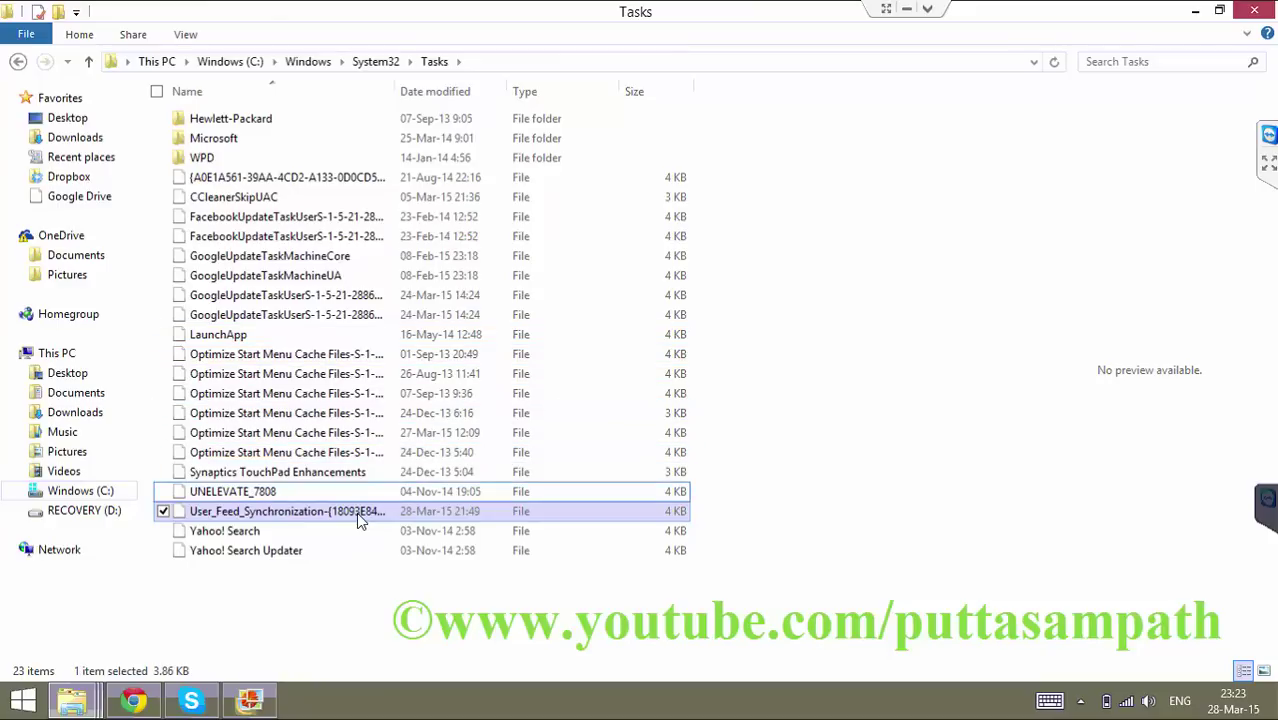
key(ctrl+Up)
key(ctrl+Up)
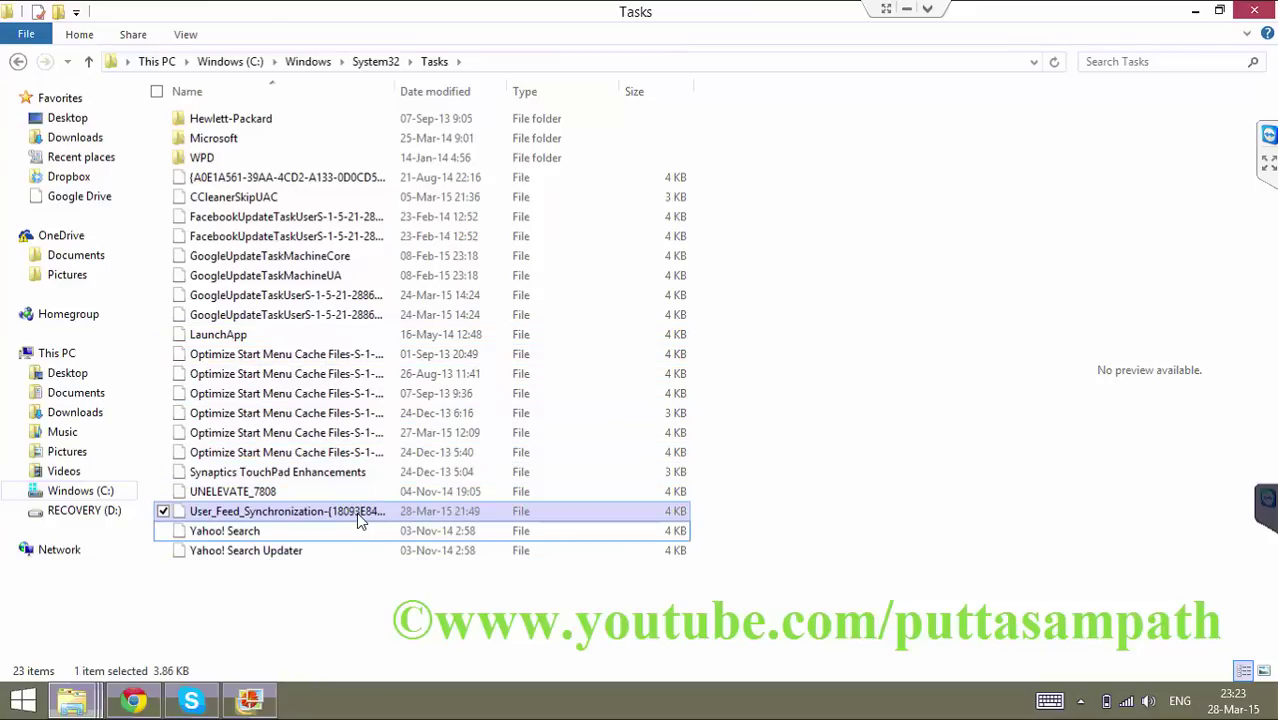
key(shift+Delete)
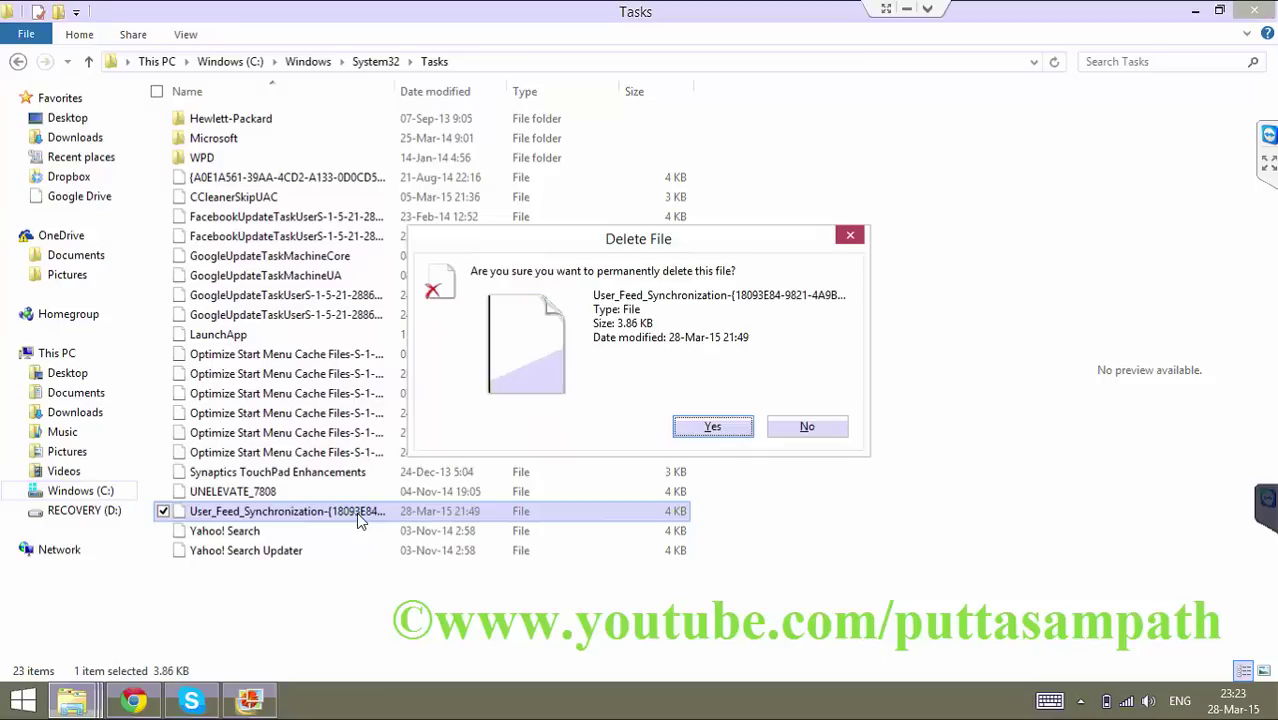
key(Return)
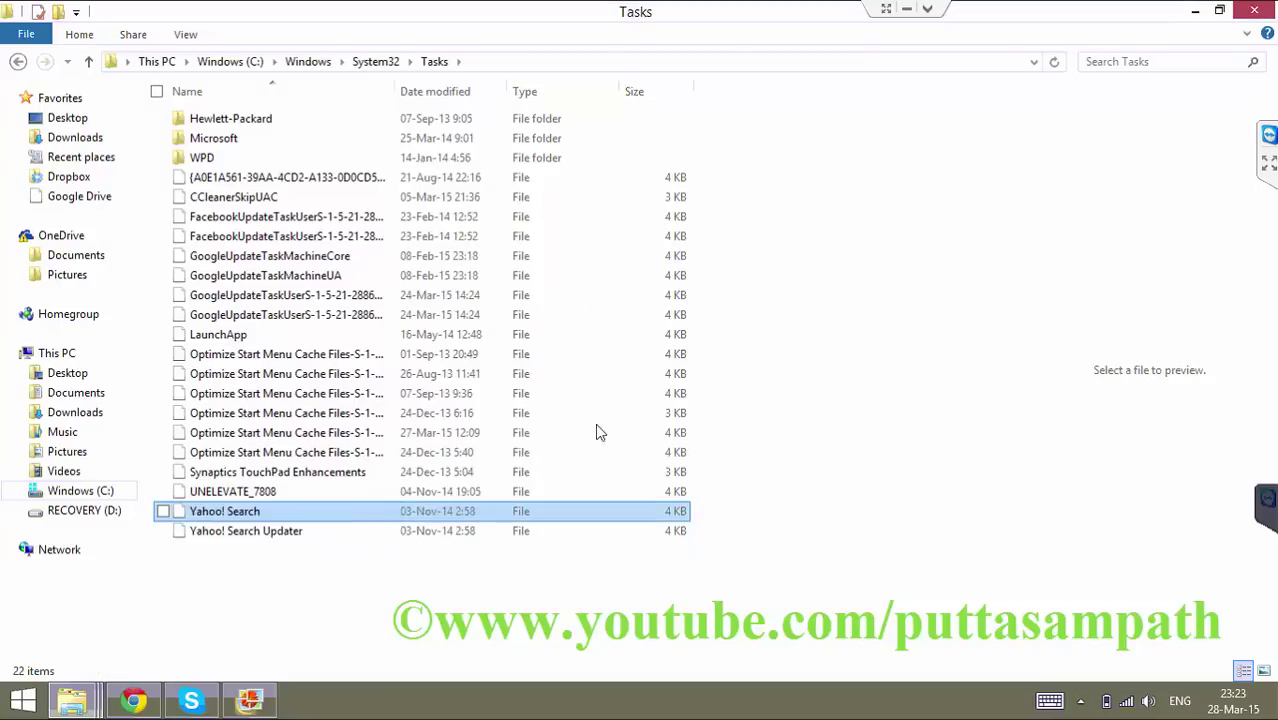
- Clear Chrome browsing data with passwords, autofill, hosted app data and content licenses ticked
click(1257, 10)
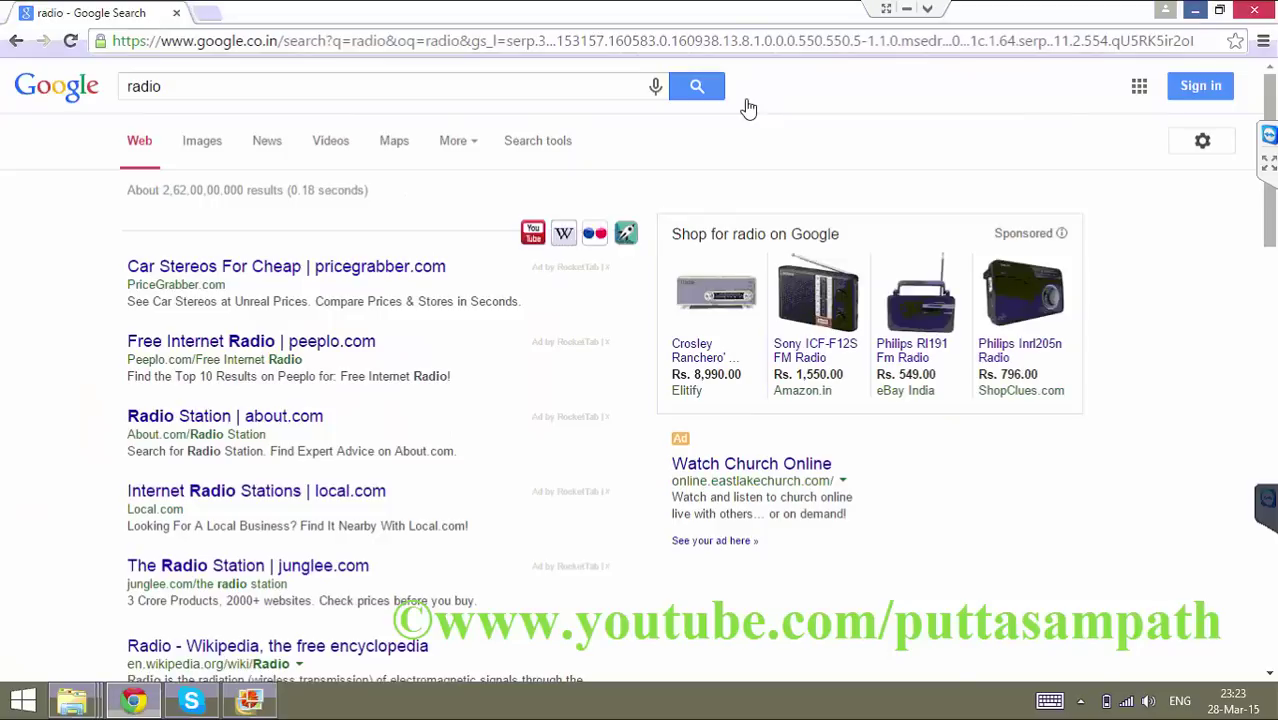
click(1264, 42)
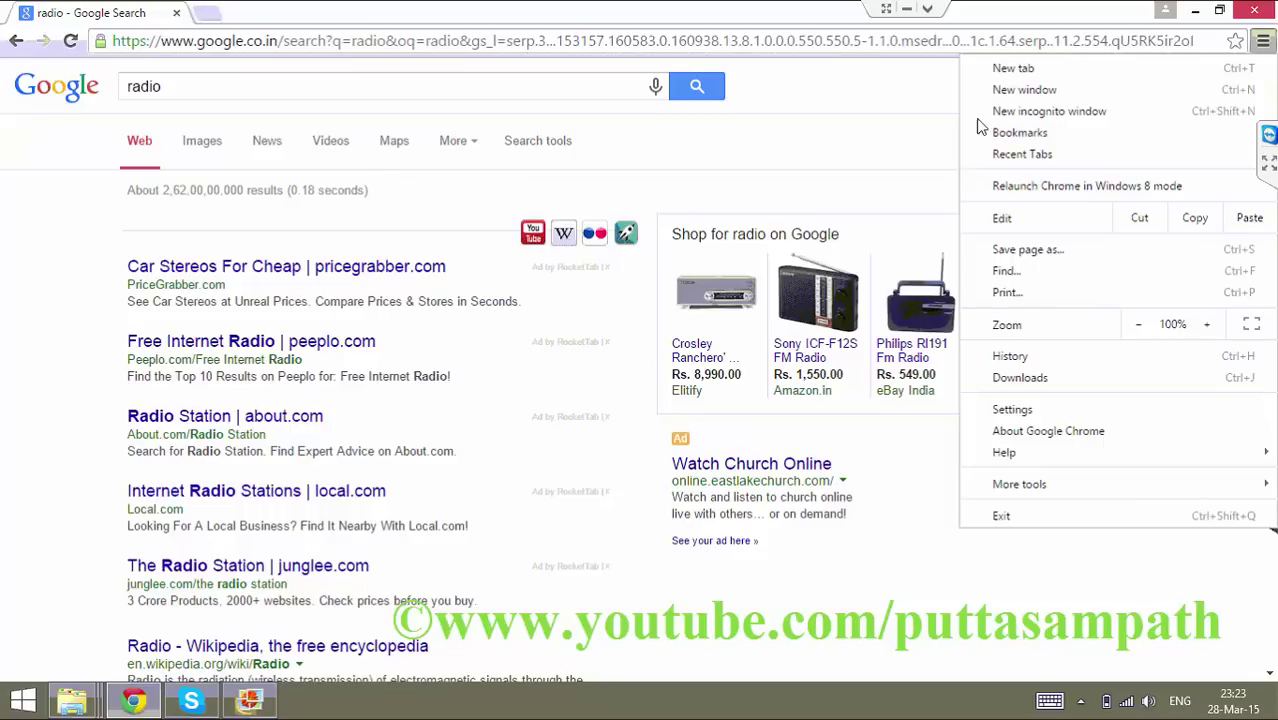
click(866, 149)
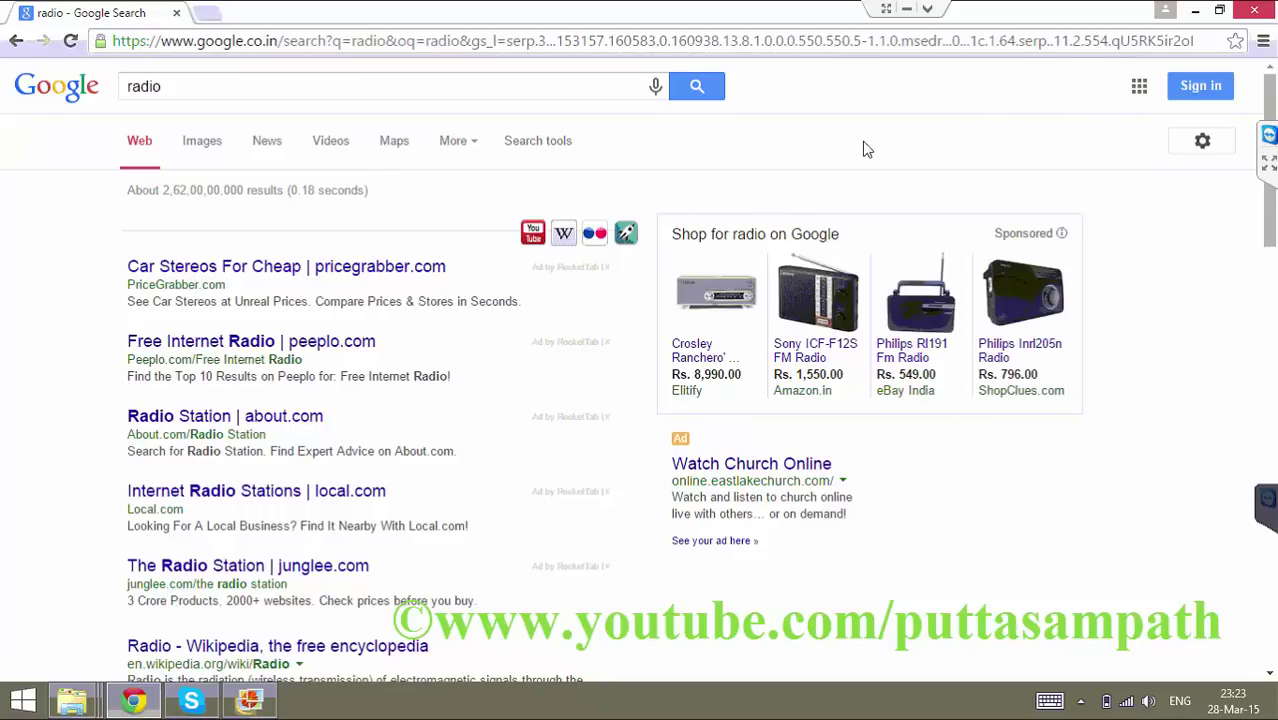
key(ctrl+shift+Delete)
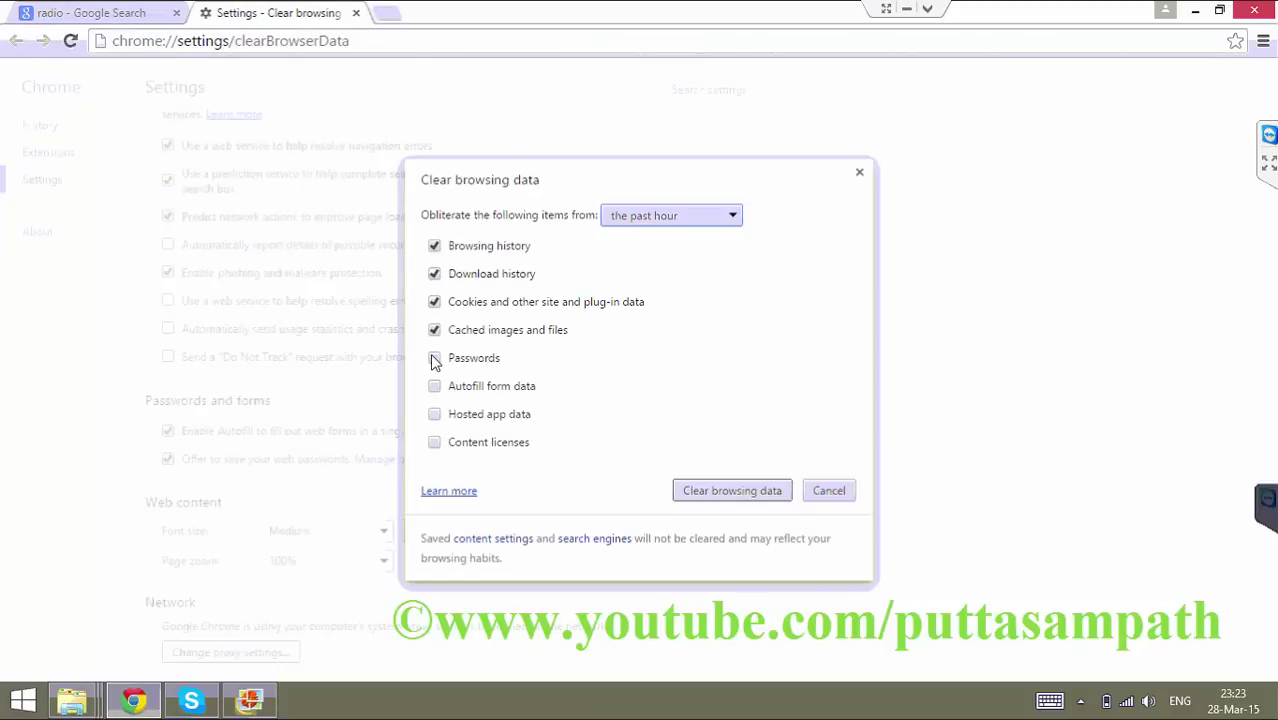
click(434, 358)
click(435, 387)
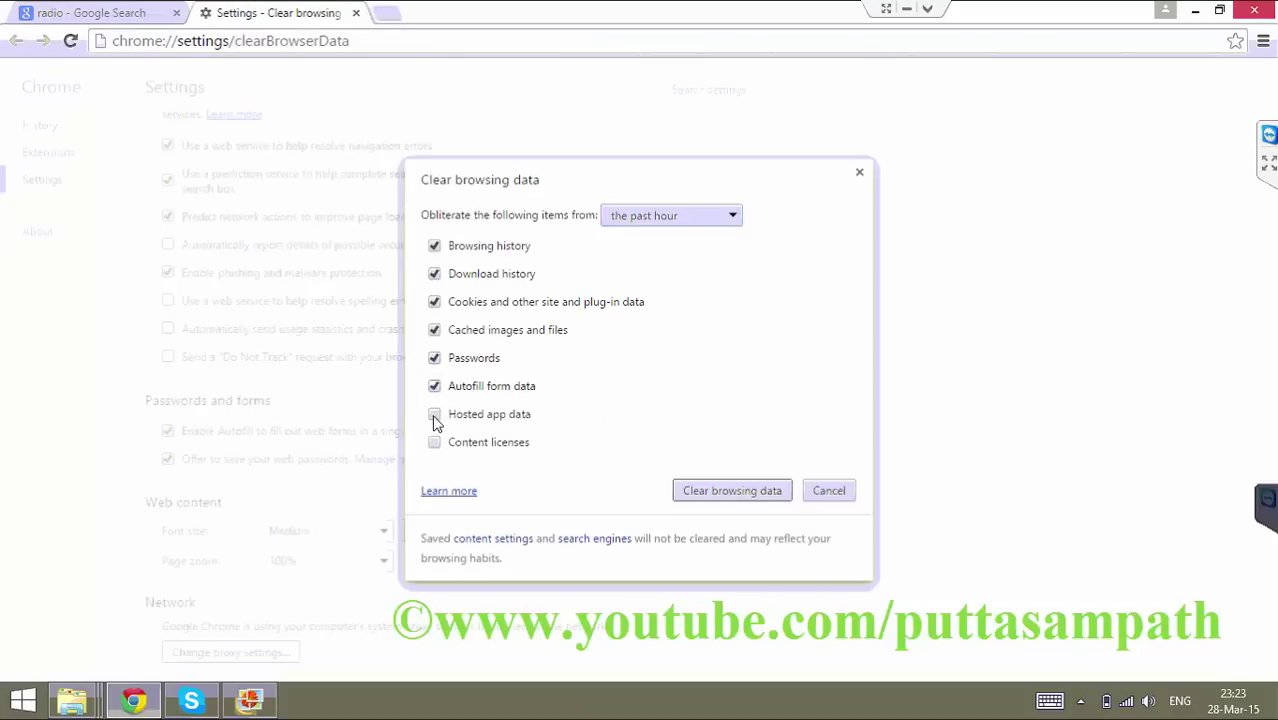
click(434, 416)
click(434, 446)
click(732, 492)
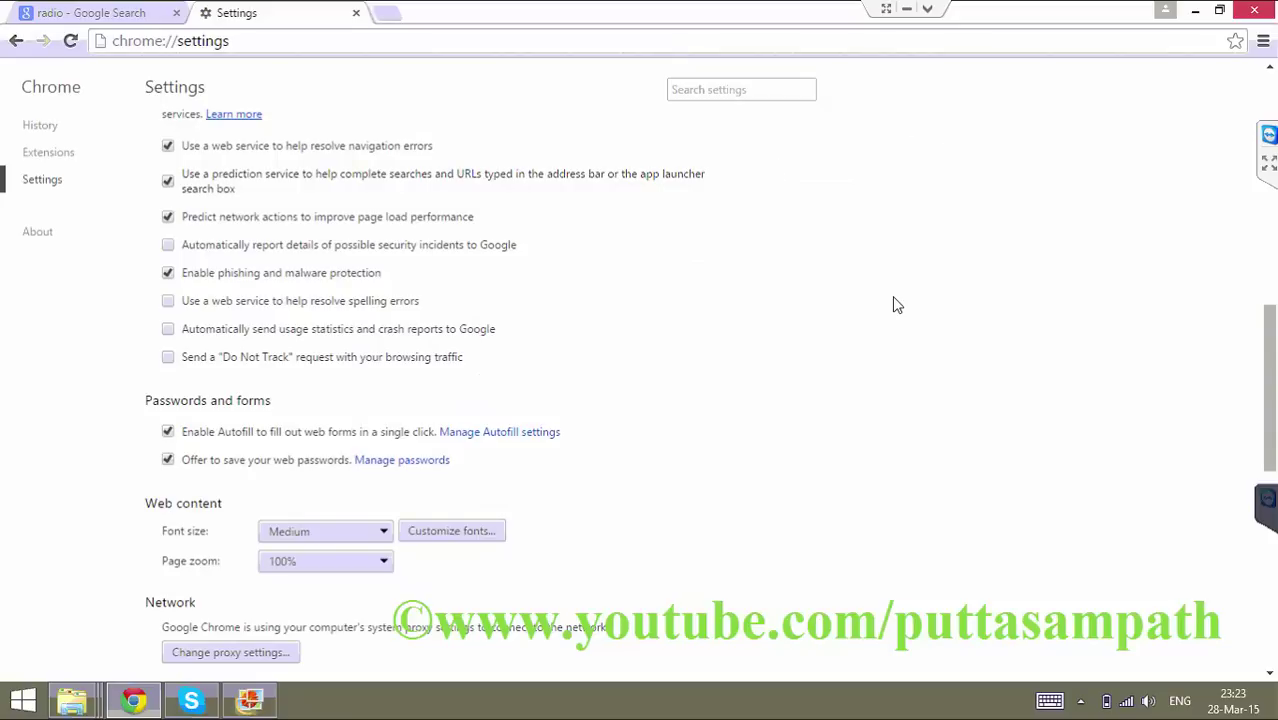
- Clear all browsing data again with the time range set to the beginning of time
key(ctrl+shift+Delete)
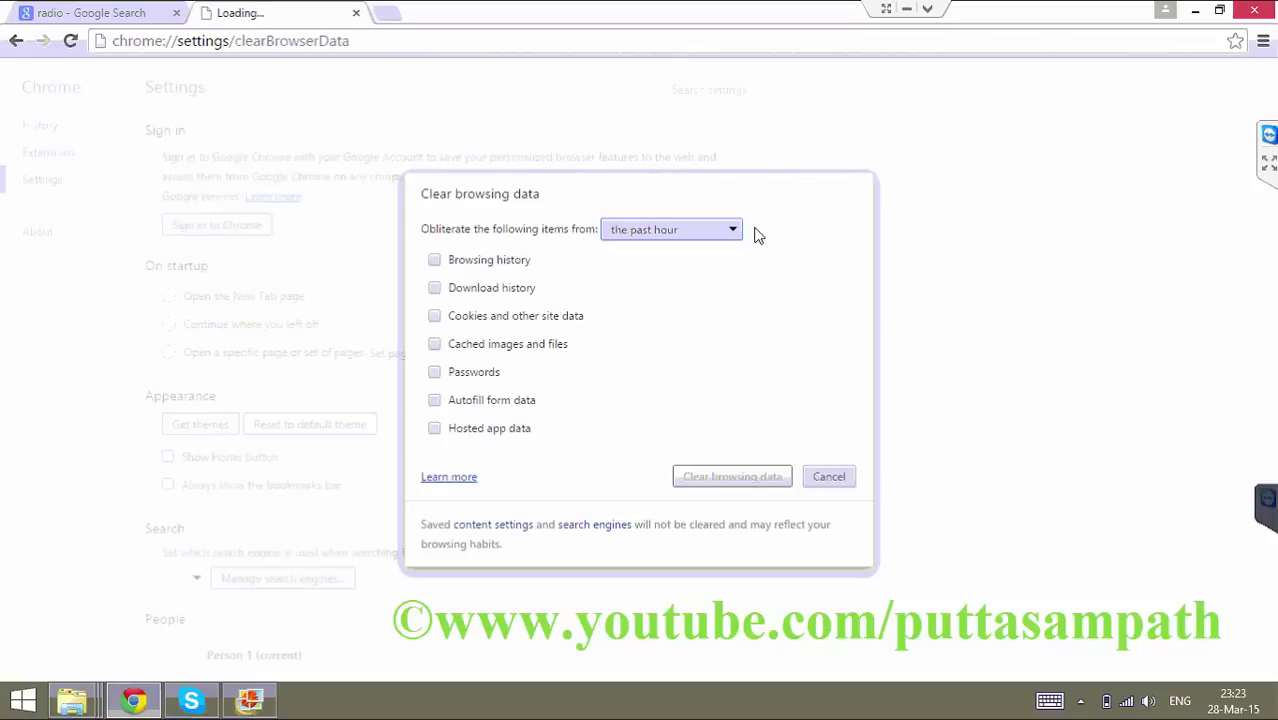
click(736, 234)
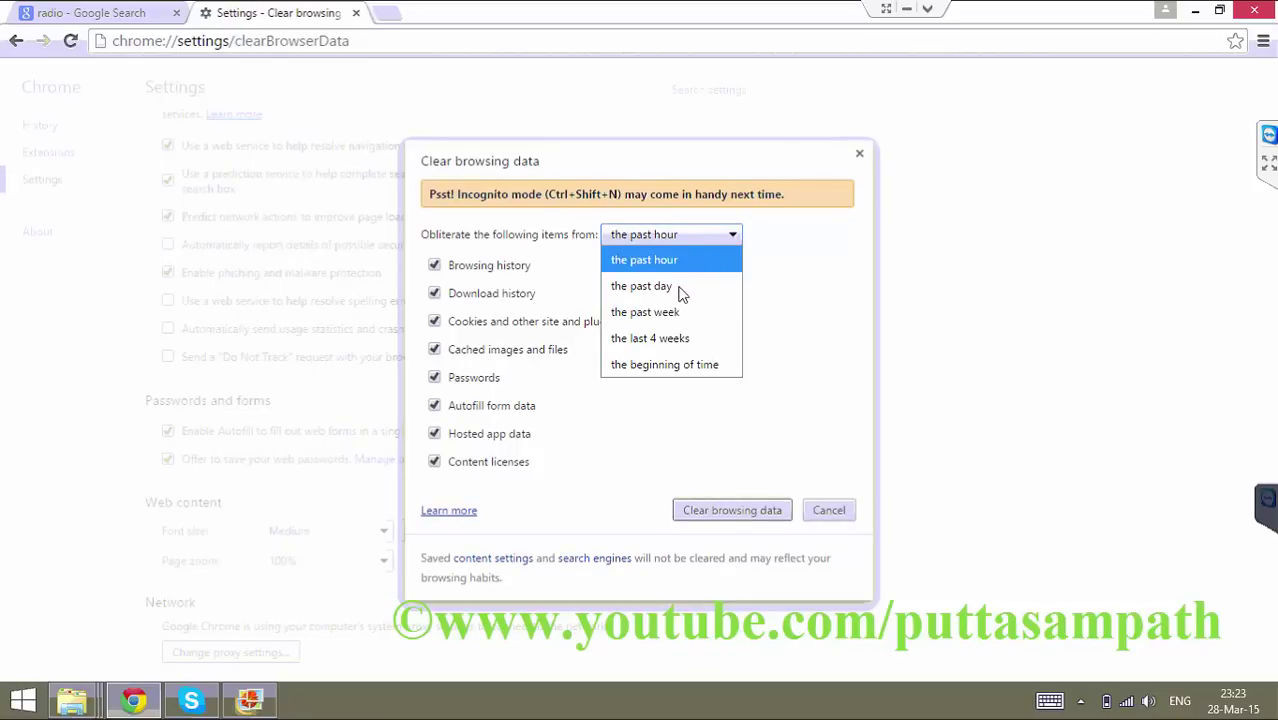
click(665, 367)
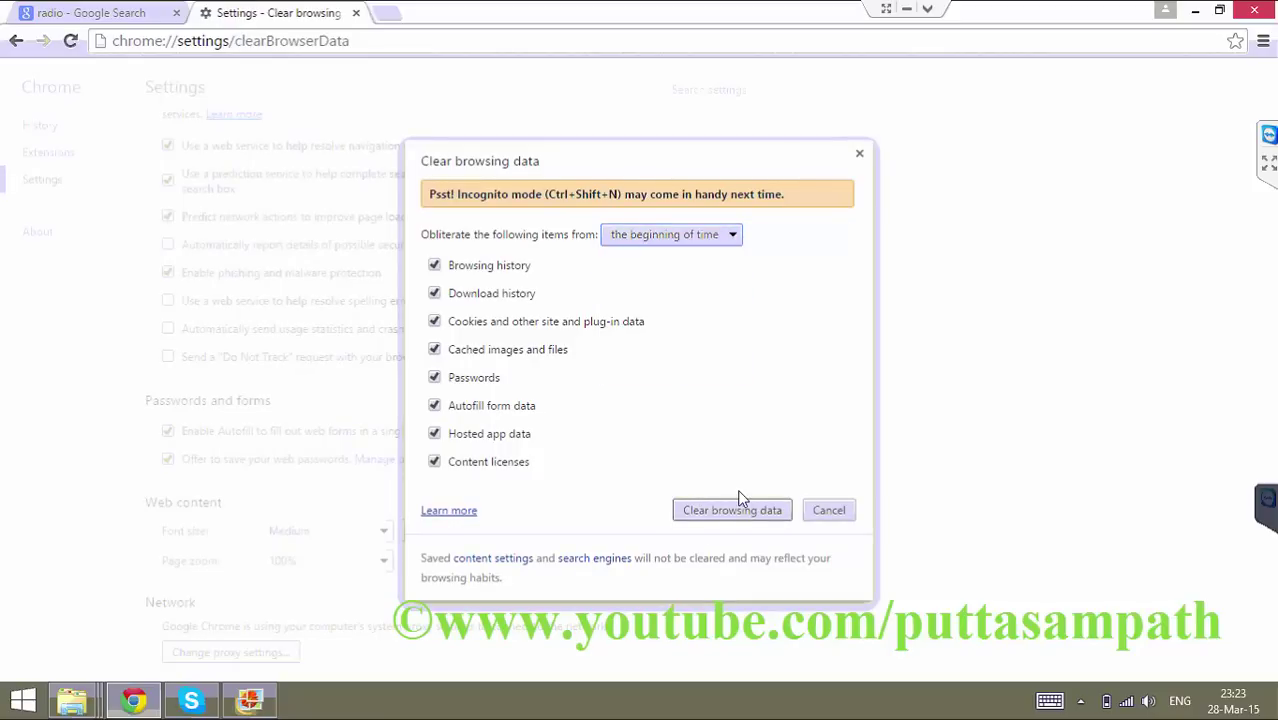
click(730, 512)
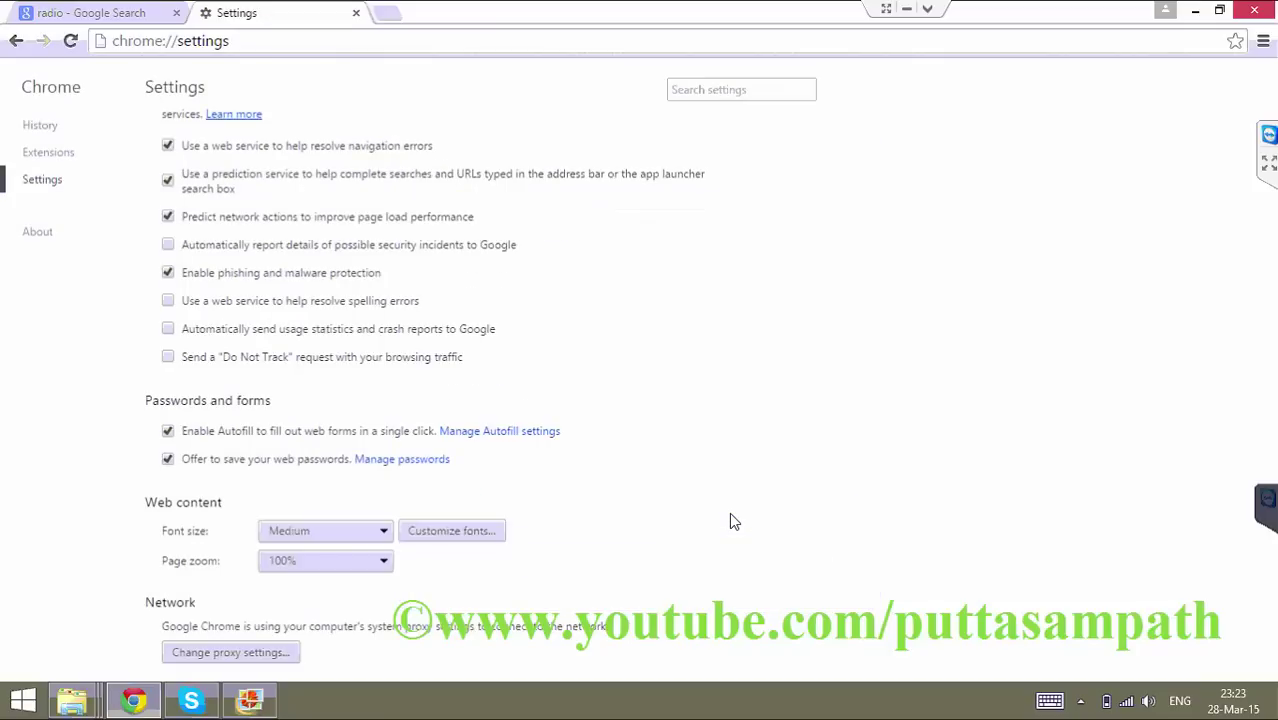
- Close the Settings tab and the Tasks window, relaunch Chrome, and select the address bar
click(355, 13)
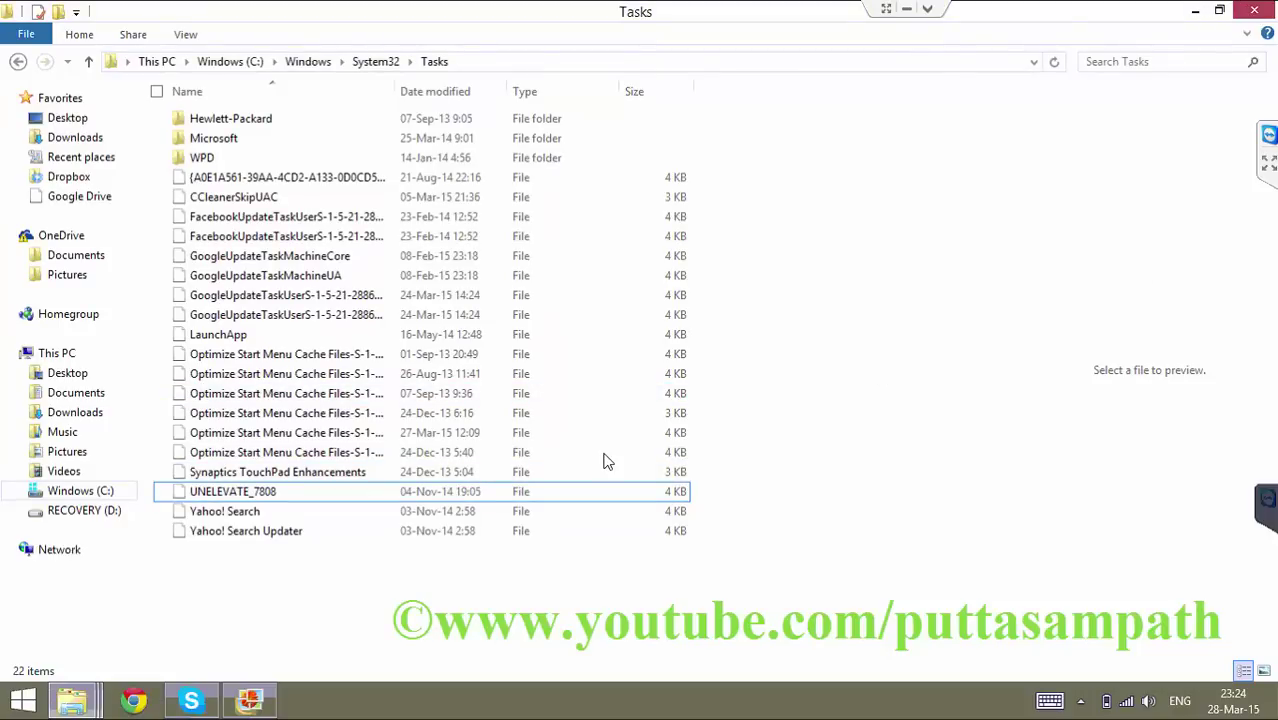
key(super+d)
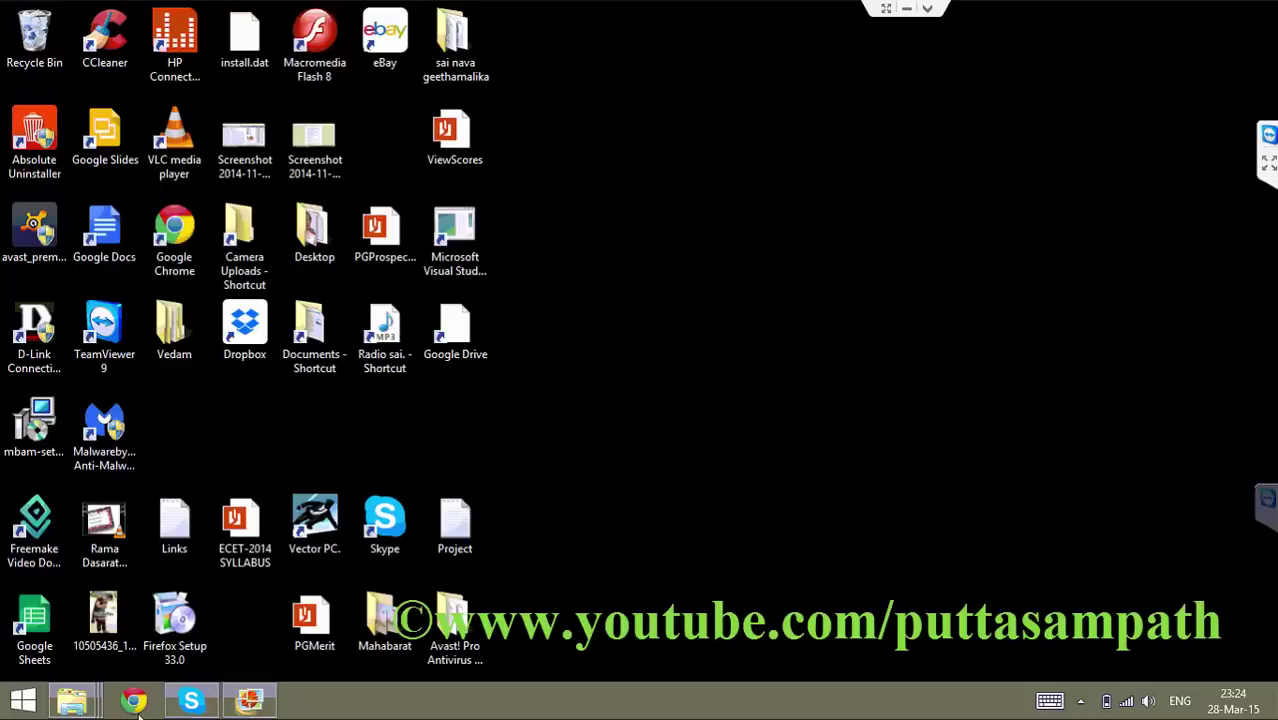
click(135, 703)
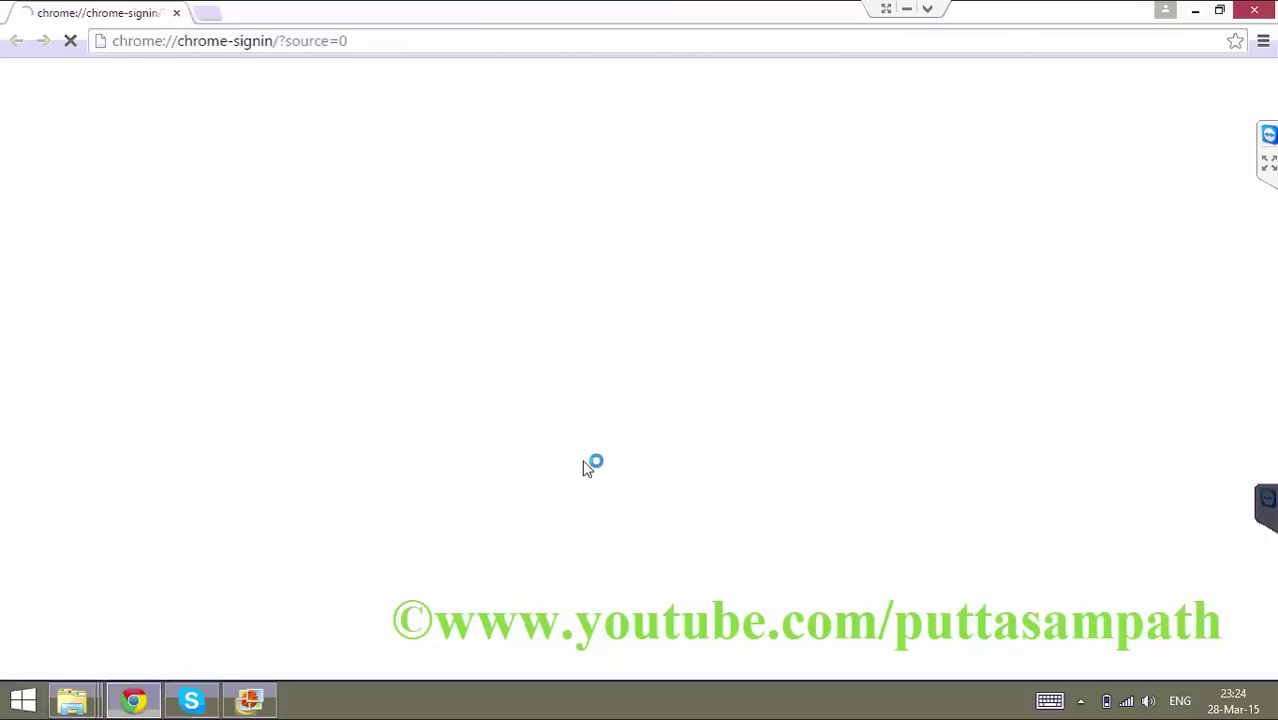
click(500, 44)
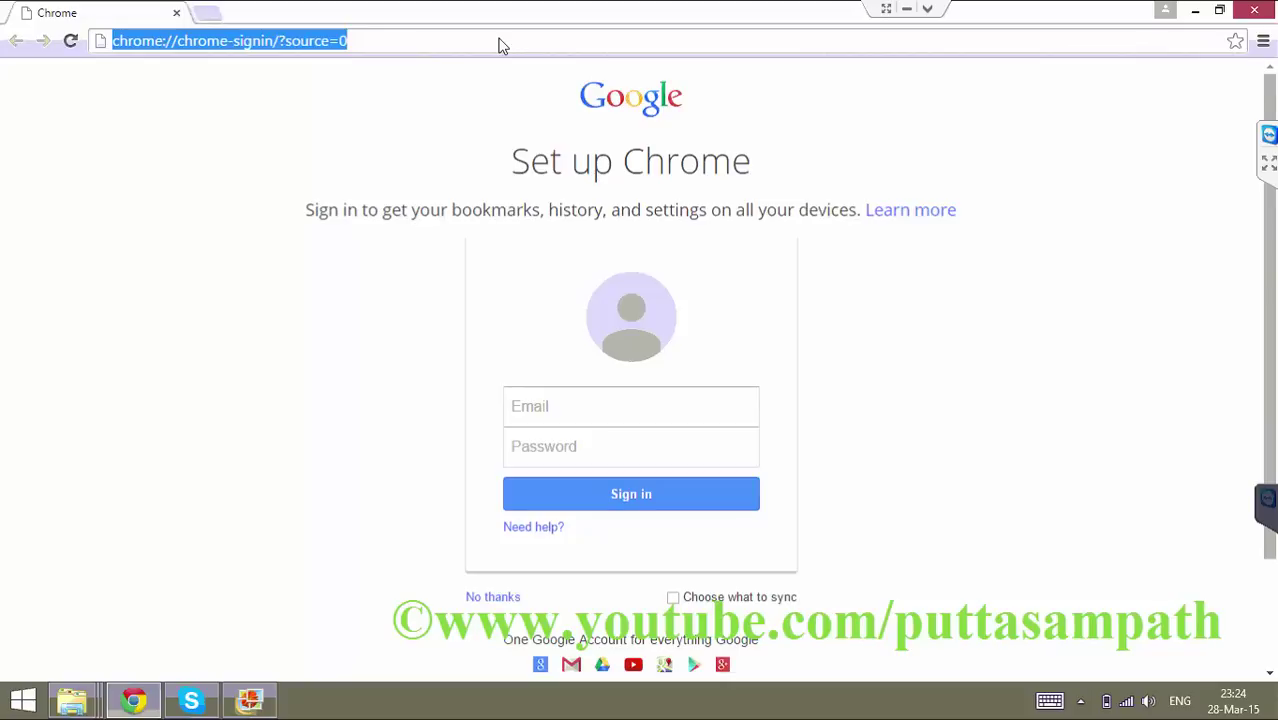
- Go to google.com, search for 'radio' to check for RocketTab ads, then show the Start screen
text(google.com)
key(Return)
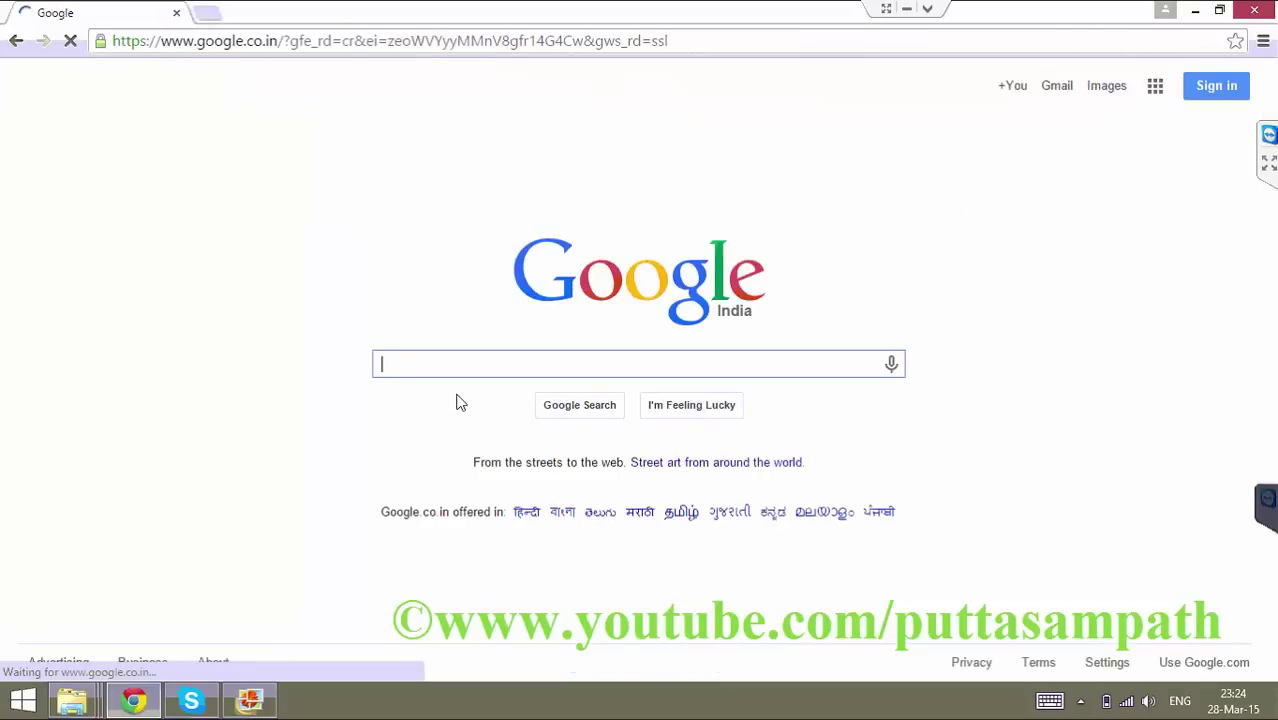
text(radio)
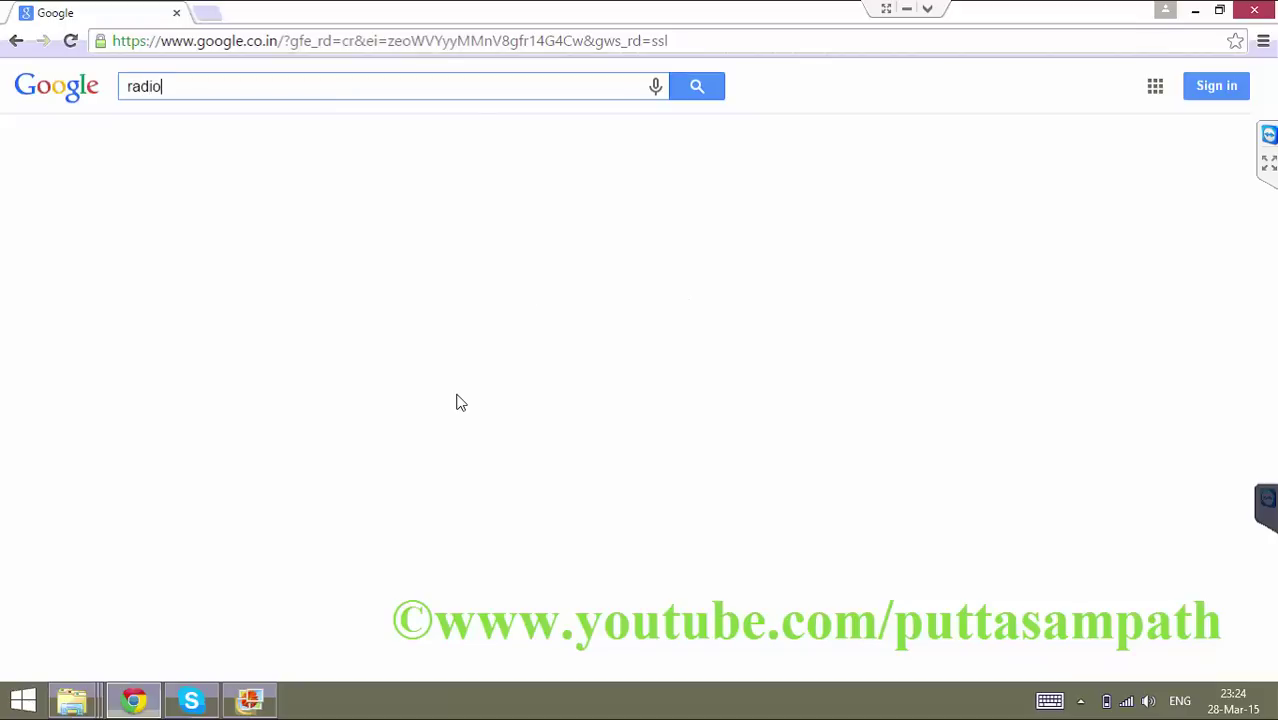
click(460, 402)
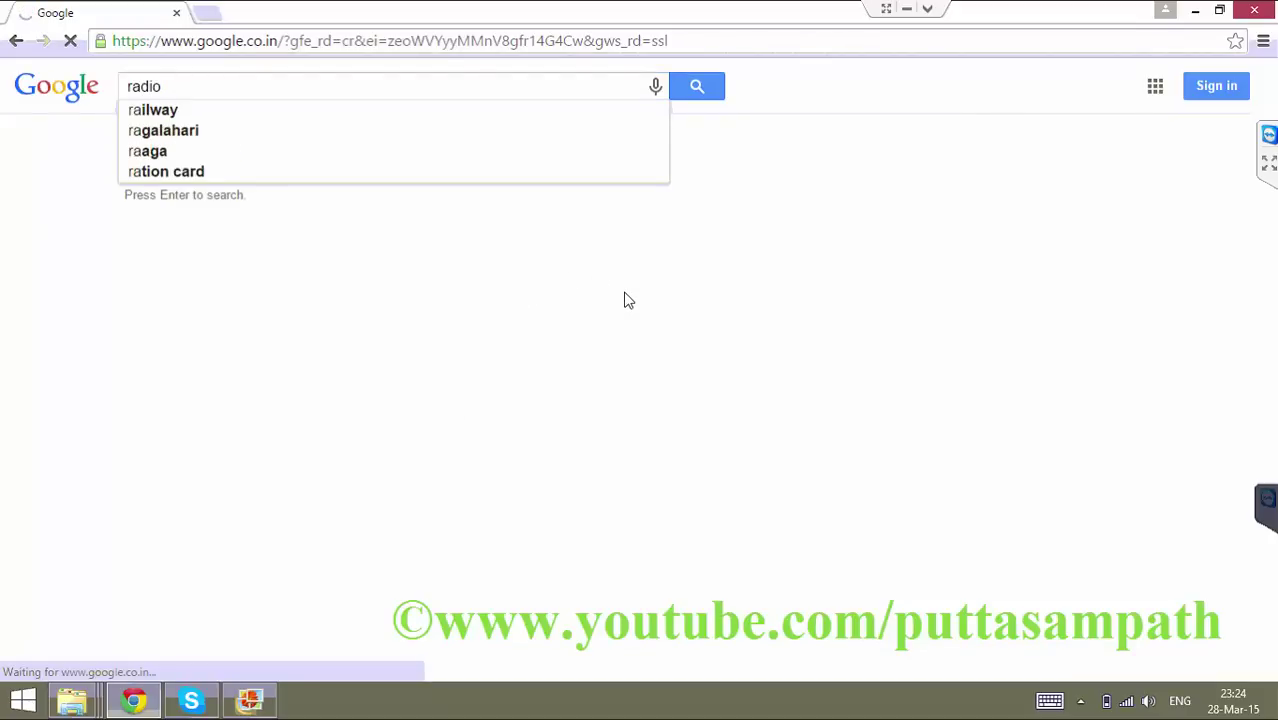
click(697, 86)
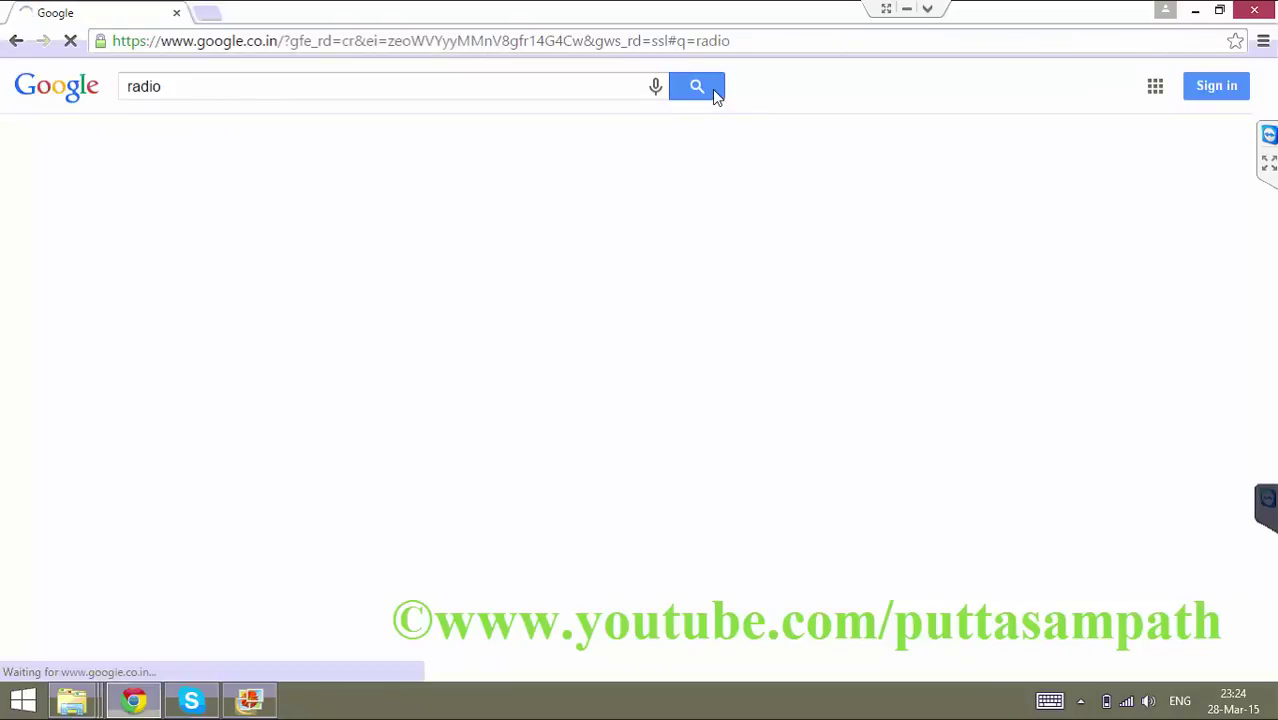
click(712, 88)
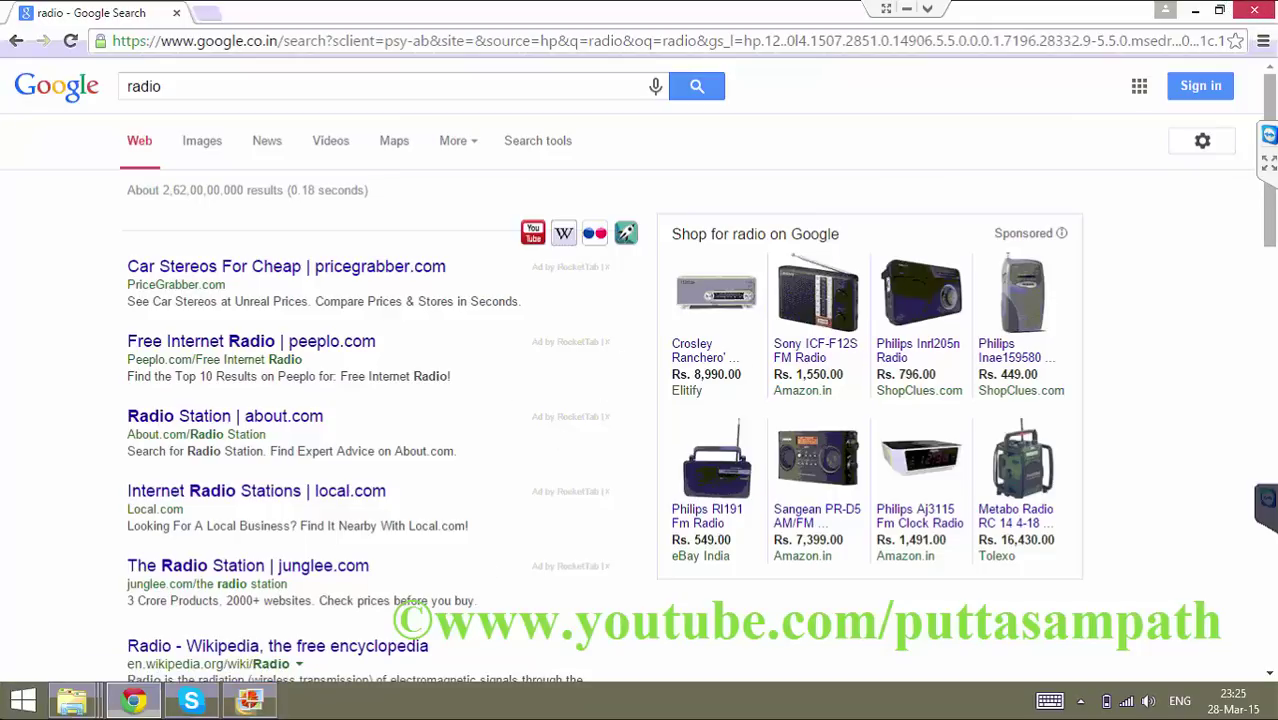
click(22, 700)
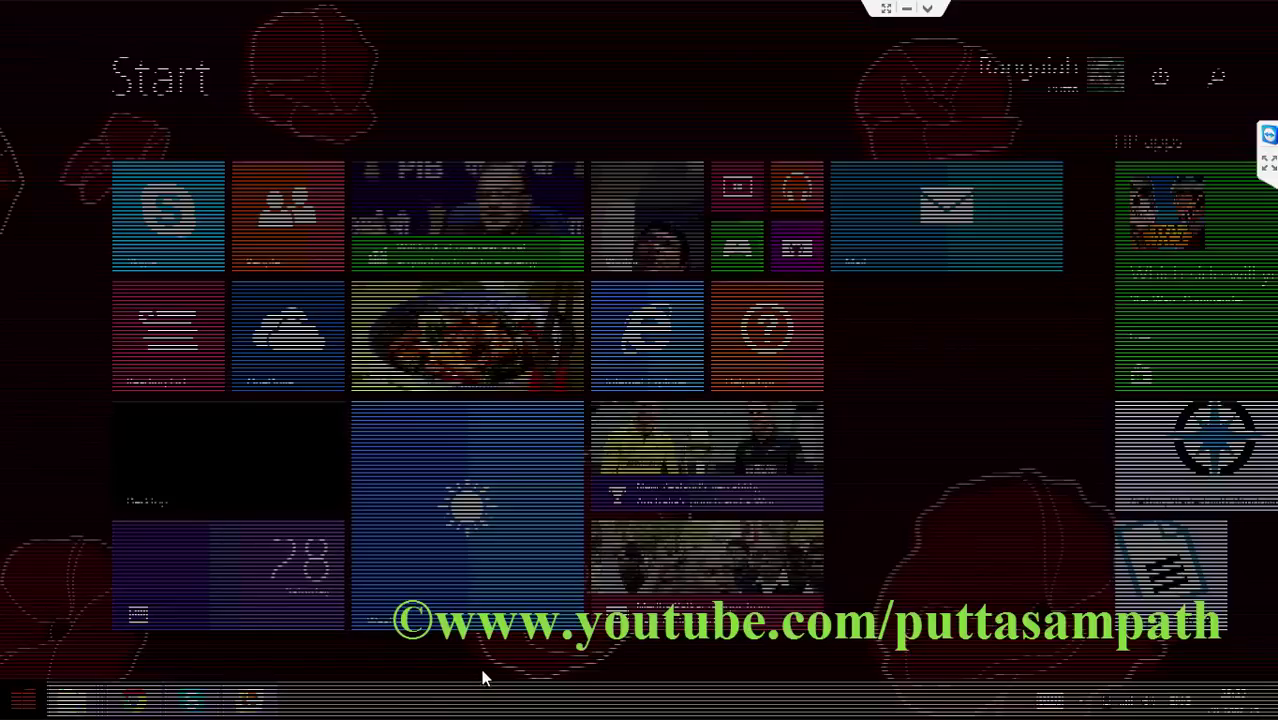